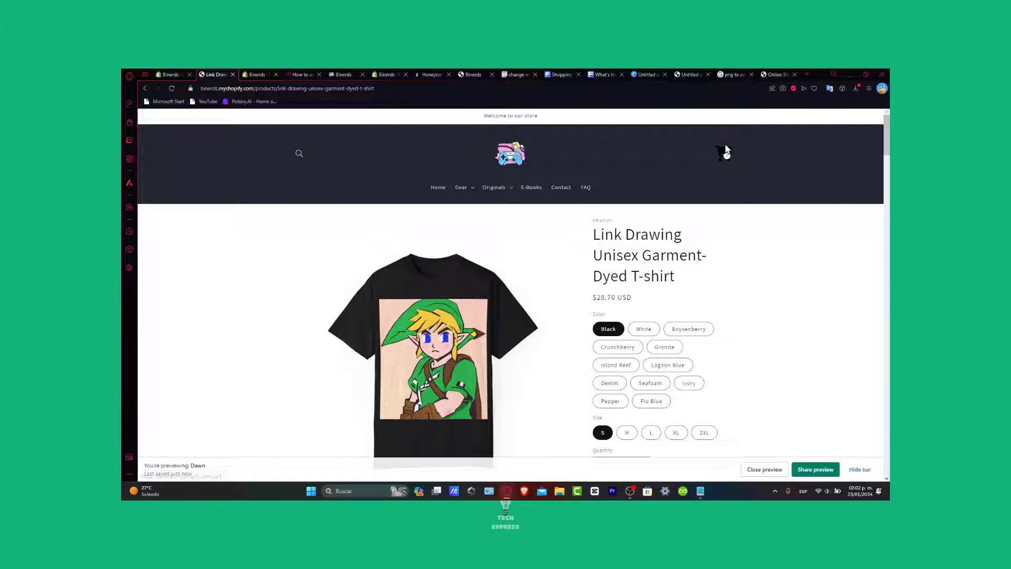
Inspect the cart icon on the Link Drawing product preview and the store home page.
scroll(745, 155, up, 8)
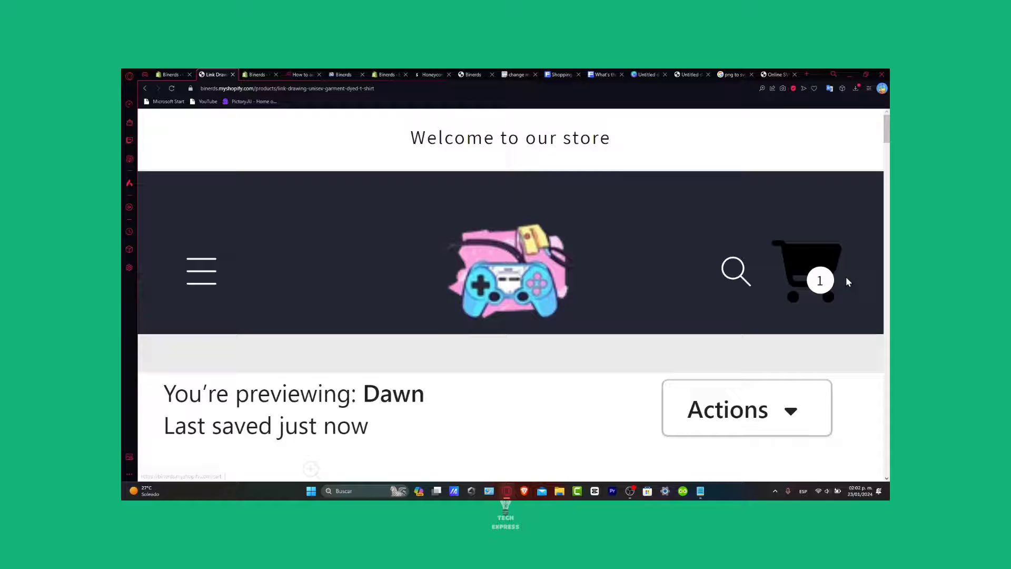
scroll(790, 287, down, 7)
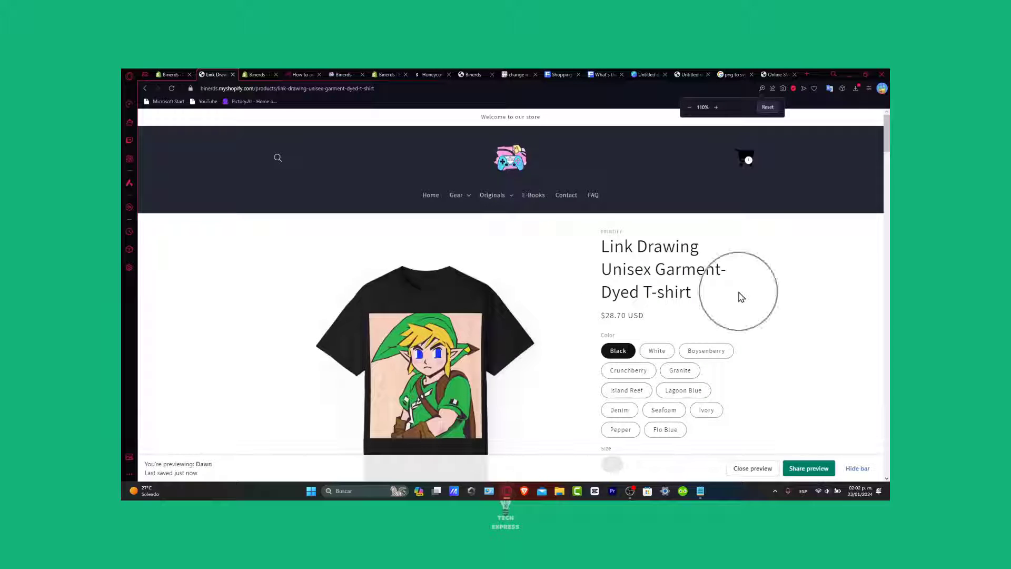
key(ctrl+Tab)
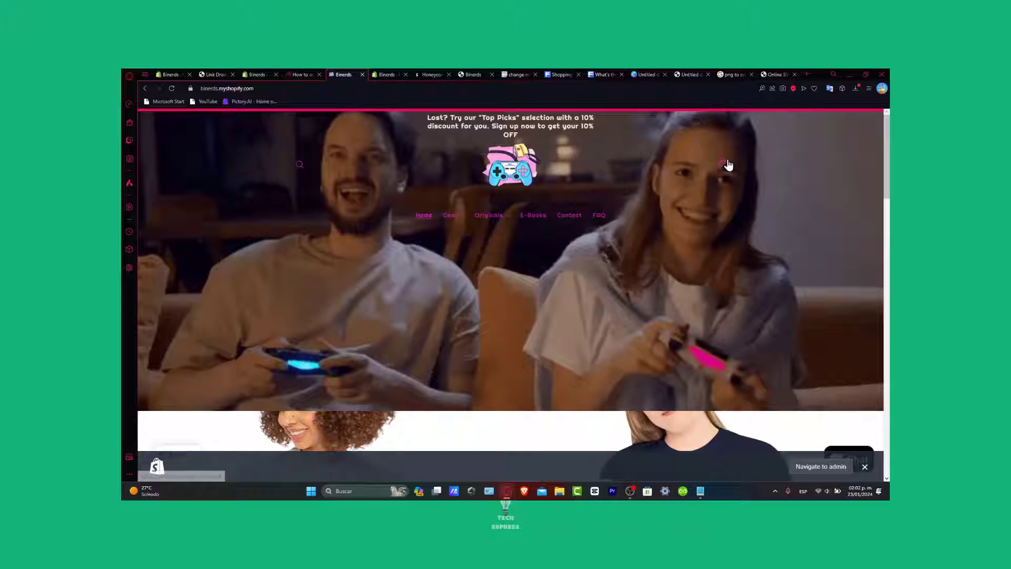
click(218, 74)
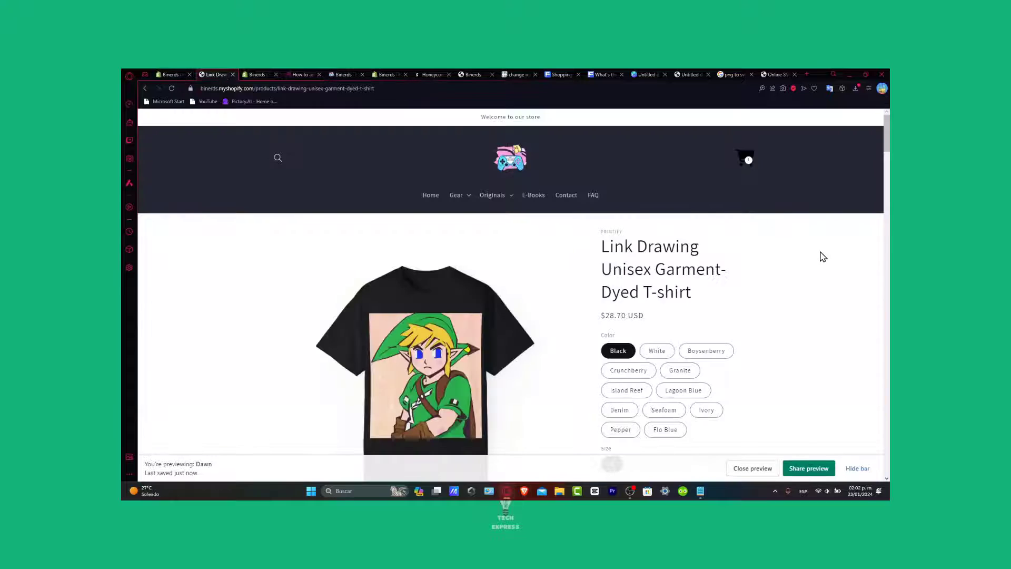
scroll(814, 270, down, 1)
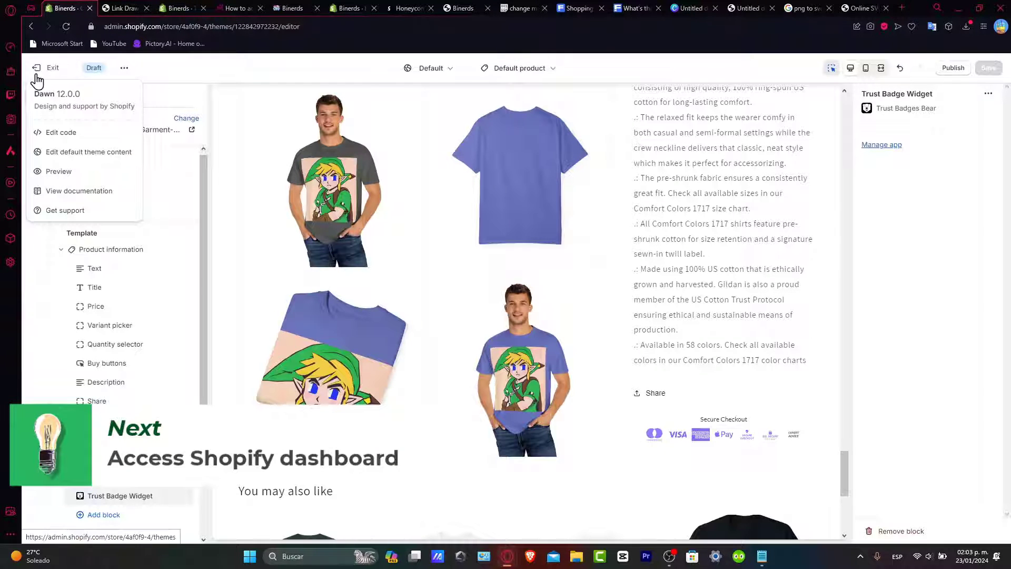
Exit the Dawn theme editor and review the theme library listing Crave, Dawn and Ride.
click(36, 68)
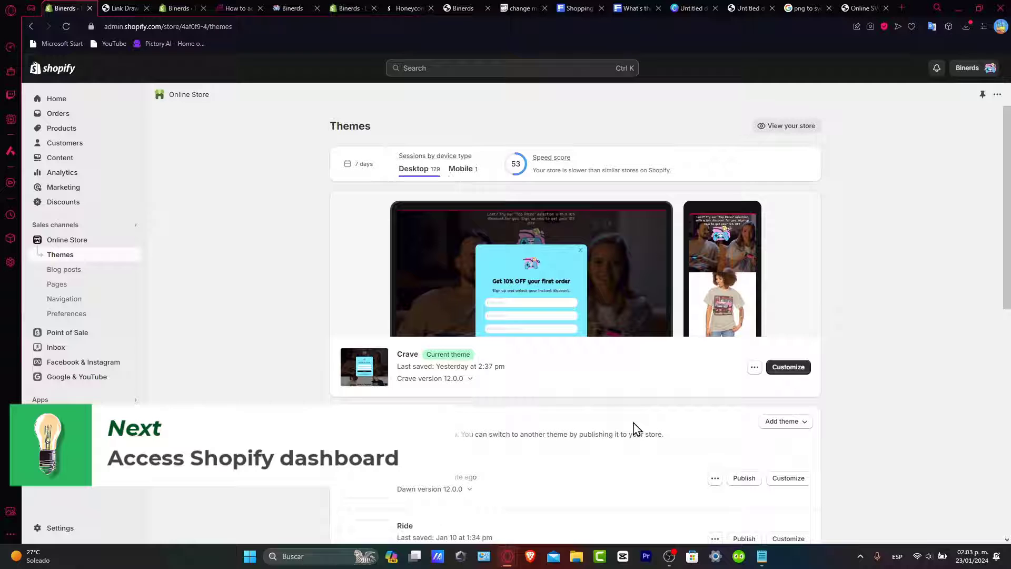
scroll(818, 422, down, 3)
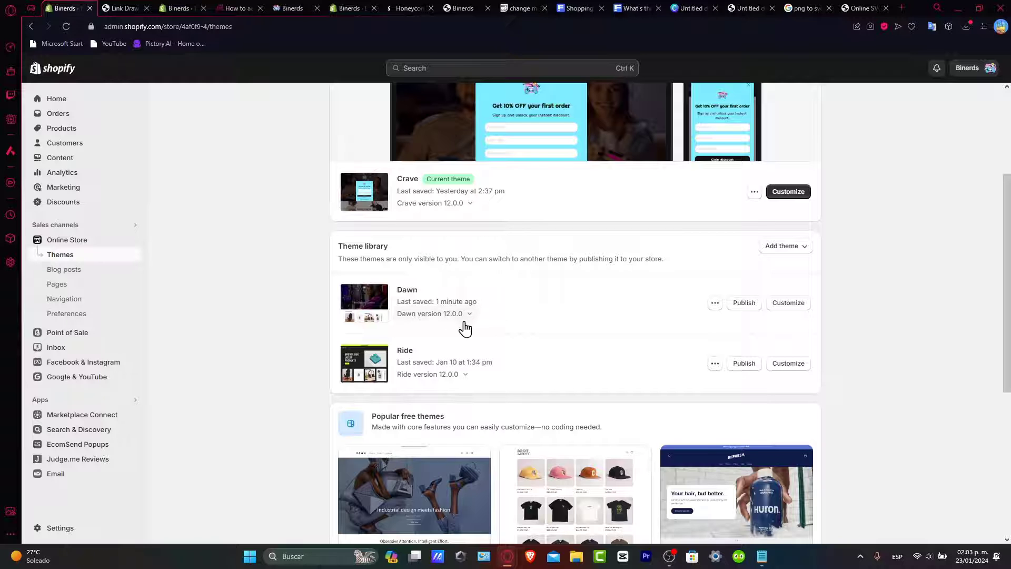
scroll(785, 255, up, 3)
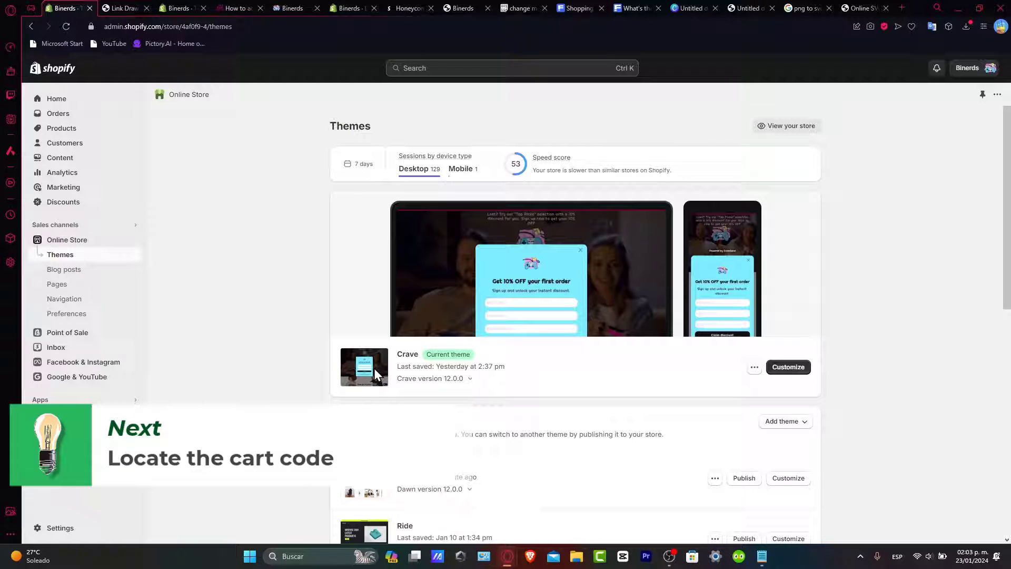
Duplicate the live Crave theme from its options menu.
click(754, 368)
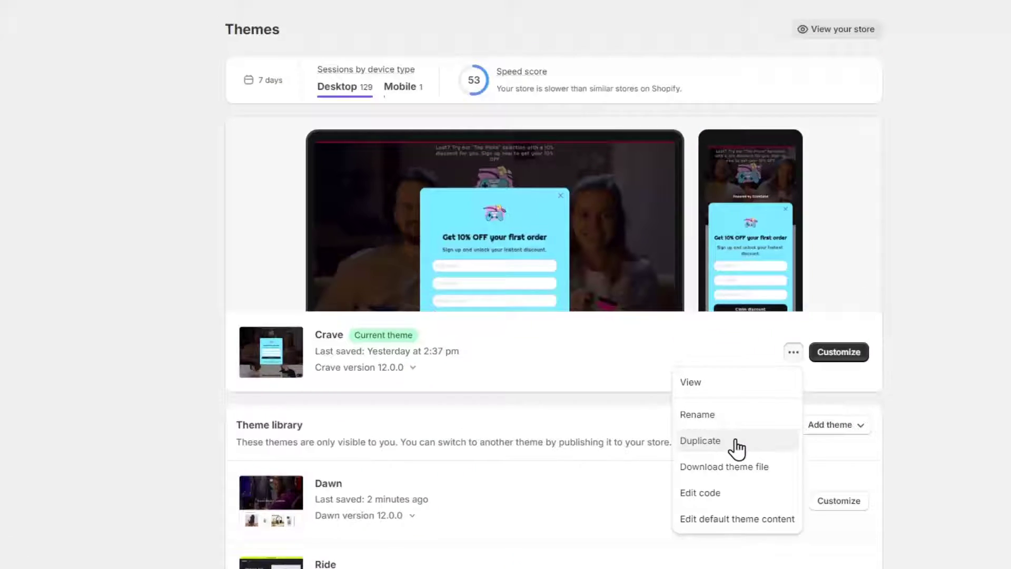
click(703, 433)
scroll(679, 449, down, 5)
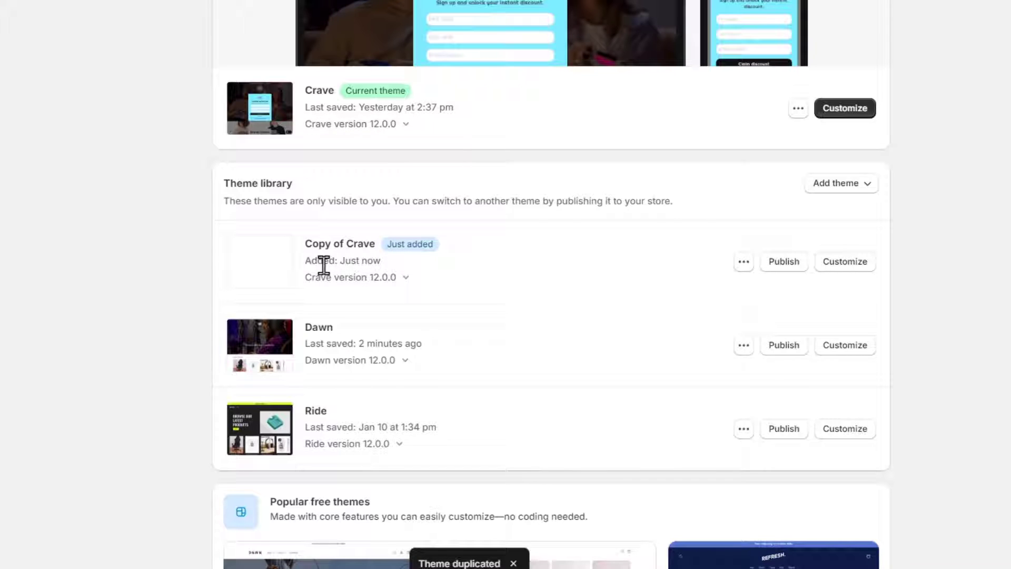
Point out the new Copy of Crave, its Just added badge and Crave's Current theme label.
drag(340, 243, 445, 246)
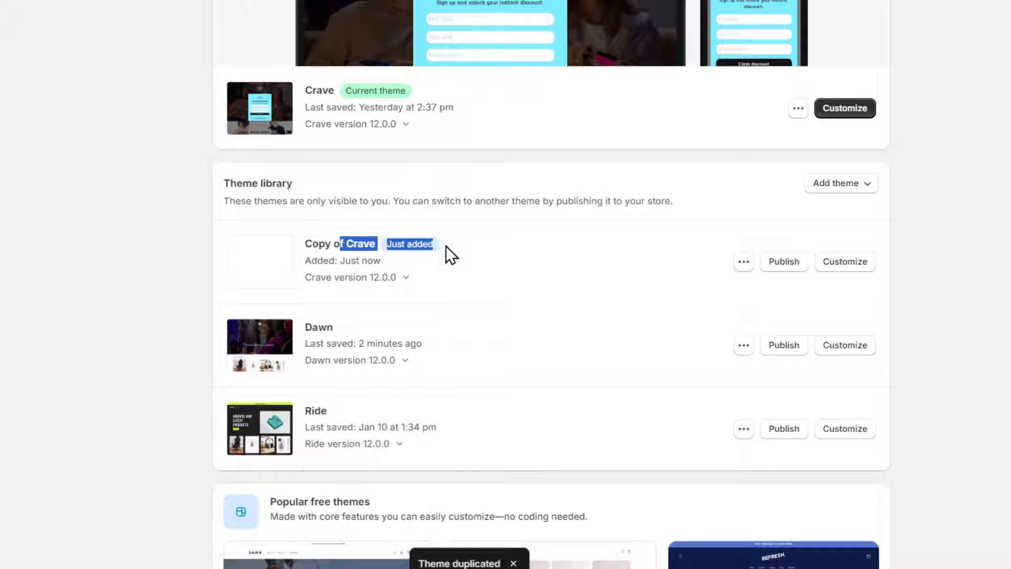
click(406, 277)
click(435, 279)
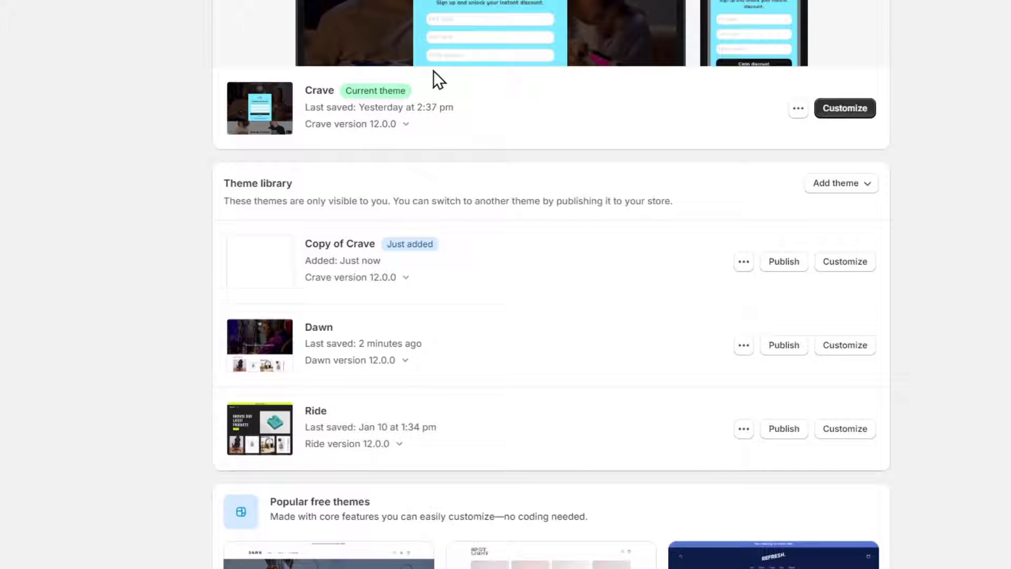
drag(455, 94, 333, 235)
click(745, 262)
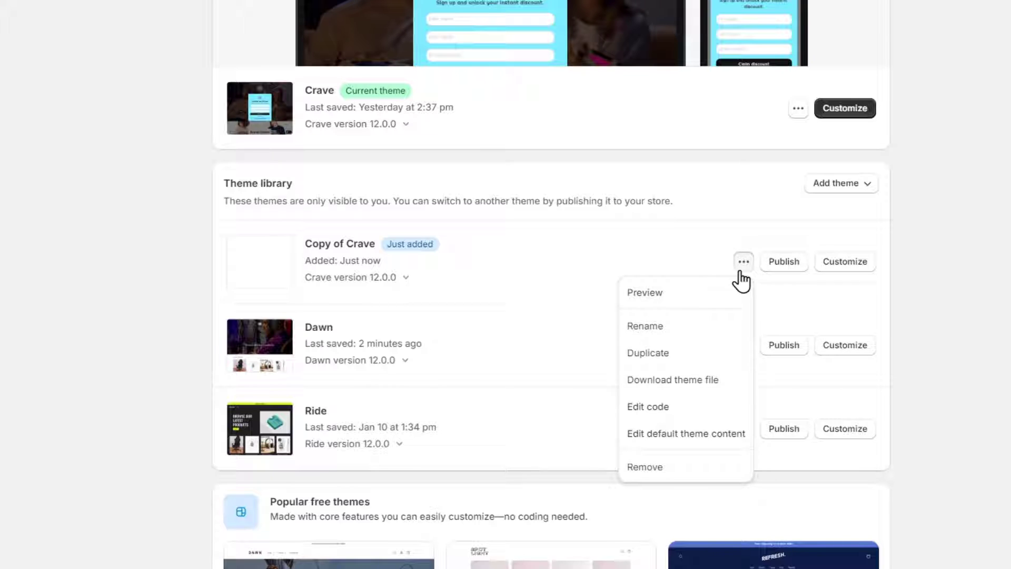
Open Copy of Crave's code editor after checking the live storefront's cart icon at normal zoom.
click(704, 414)
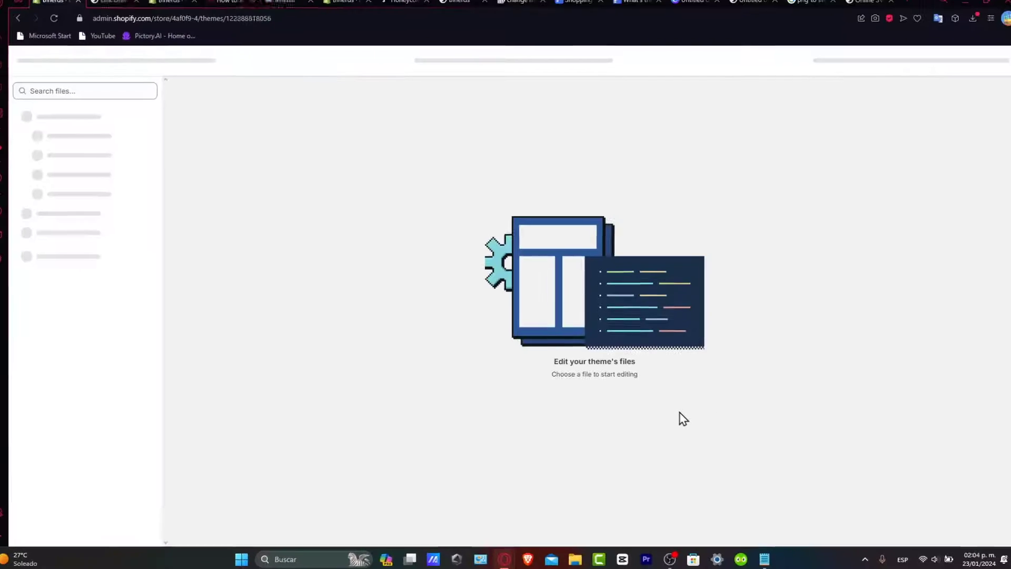
click(271, 4)
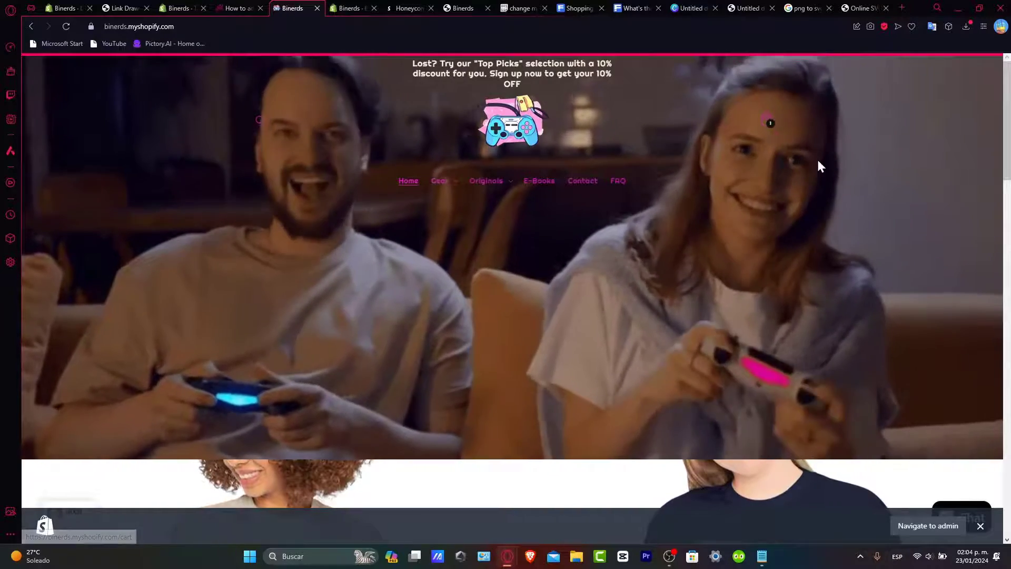
scroll(806, 131, up, 2)
scroll(807, 136, up, 5)
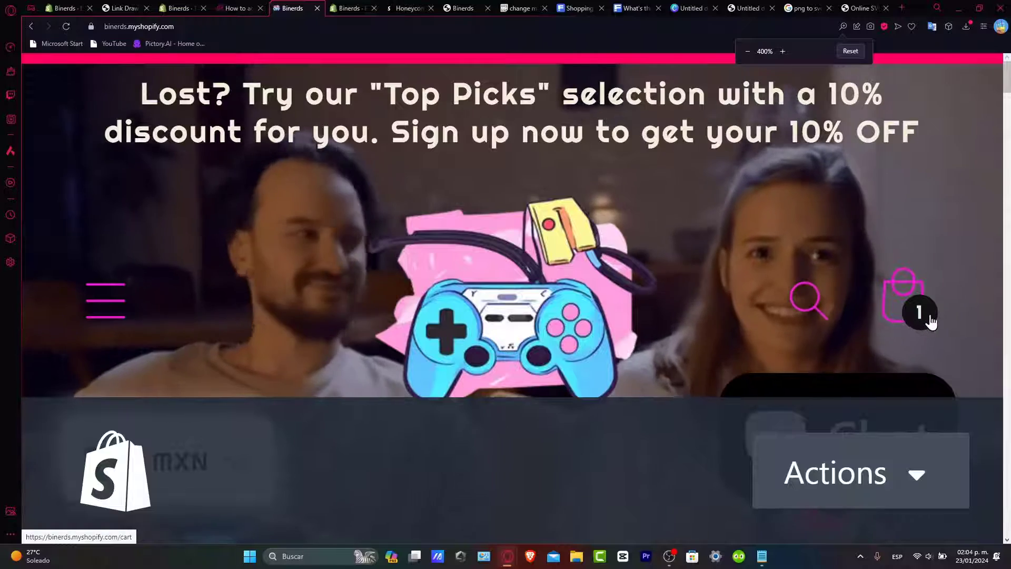
key(ctrl+0)
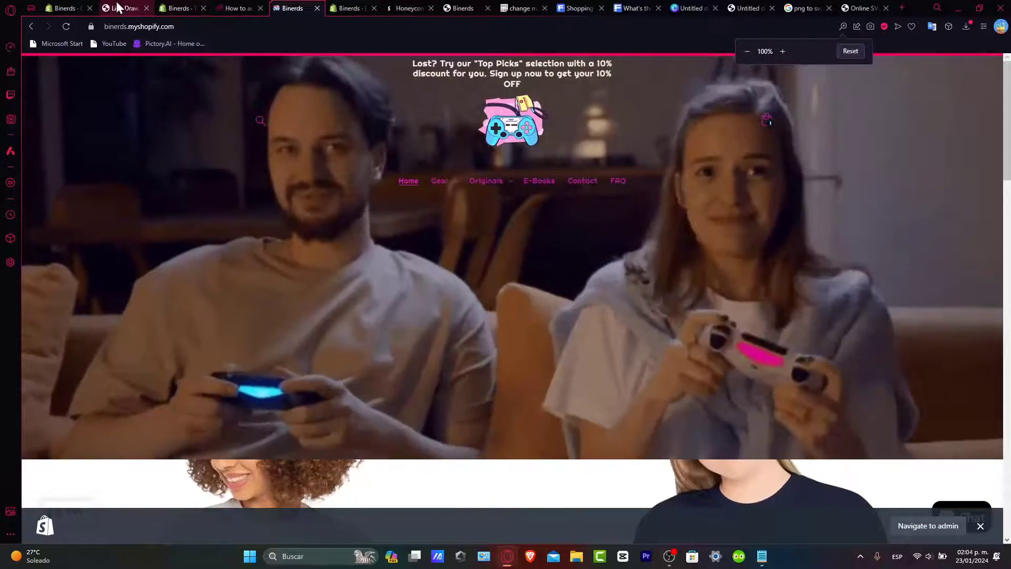
click(118, 8)
click(76, 7)
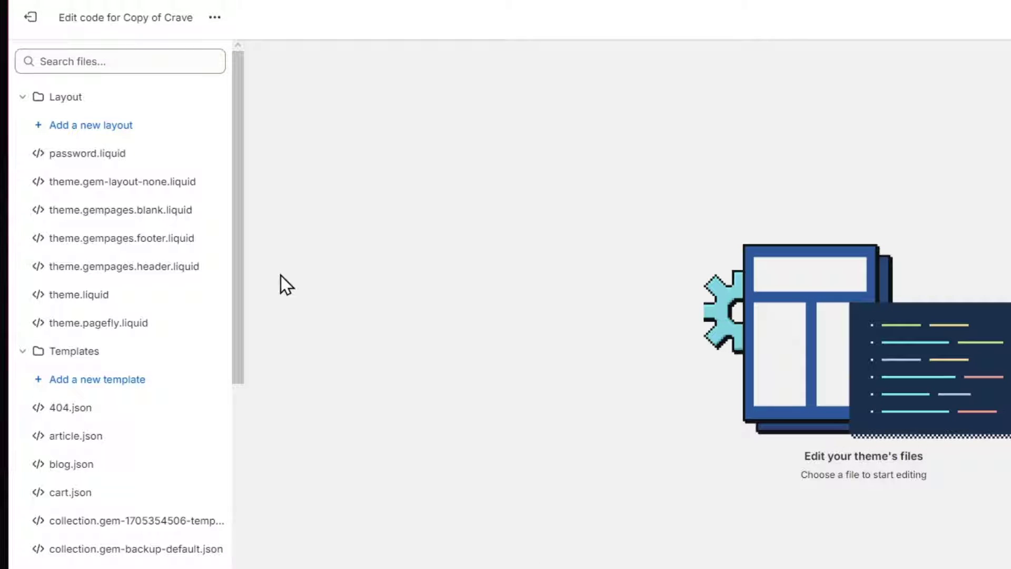
Collapse Layout and Templates, expand Snippets, and scroll down to the icon-cart files.
click(24, 99)
click(23, 133)
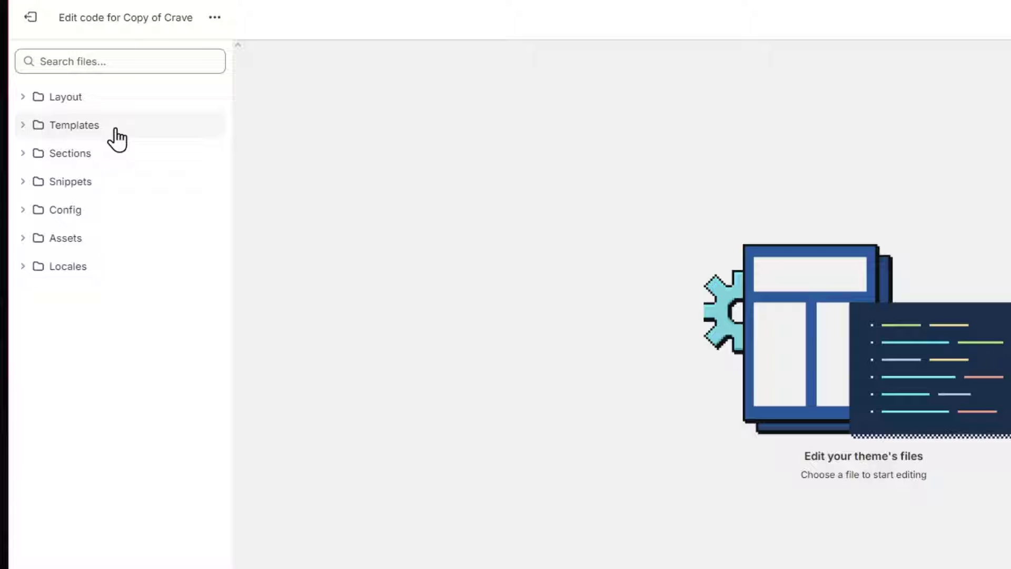
click(25, 182)
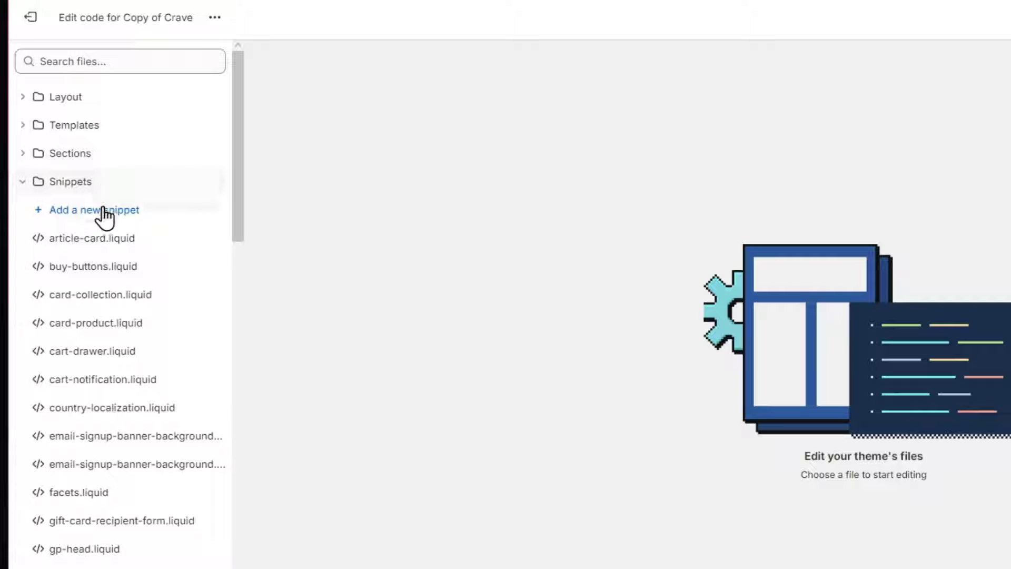
scroll(166, 427, down, 5)
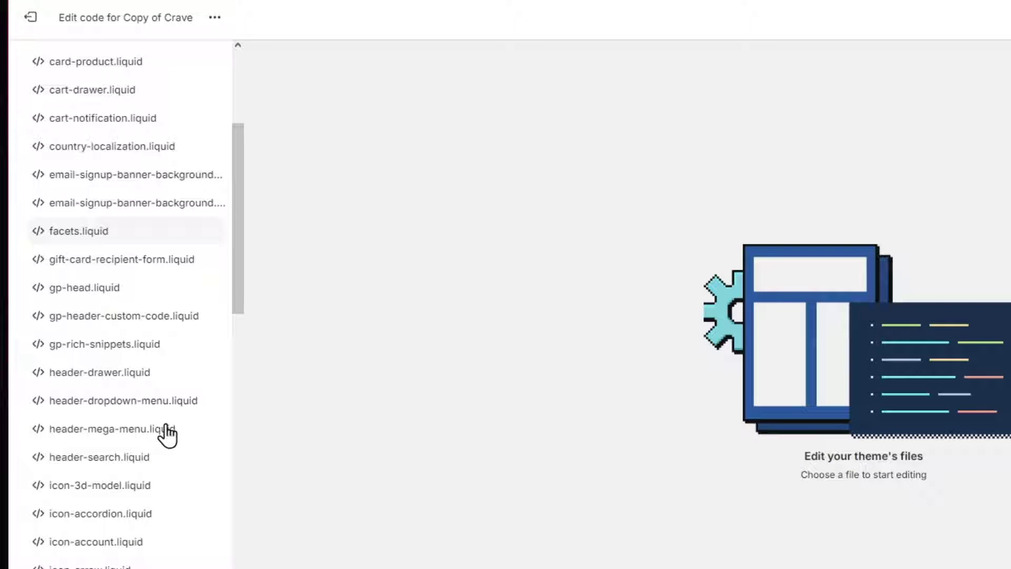
scroll(166, 433, down, 5)
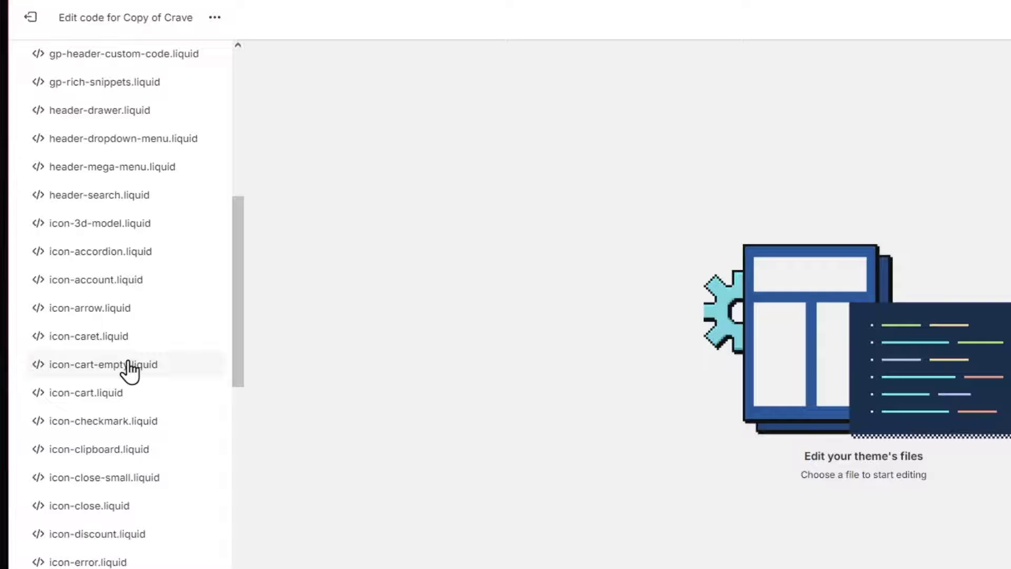
Open icon-cart.liquid and icon-cart-empty.liquid and flip between them to compare their SVG code.
click(133, 404)
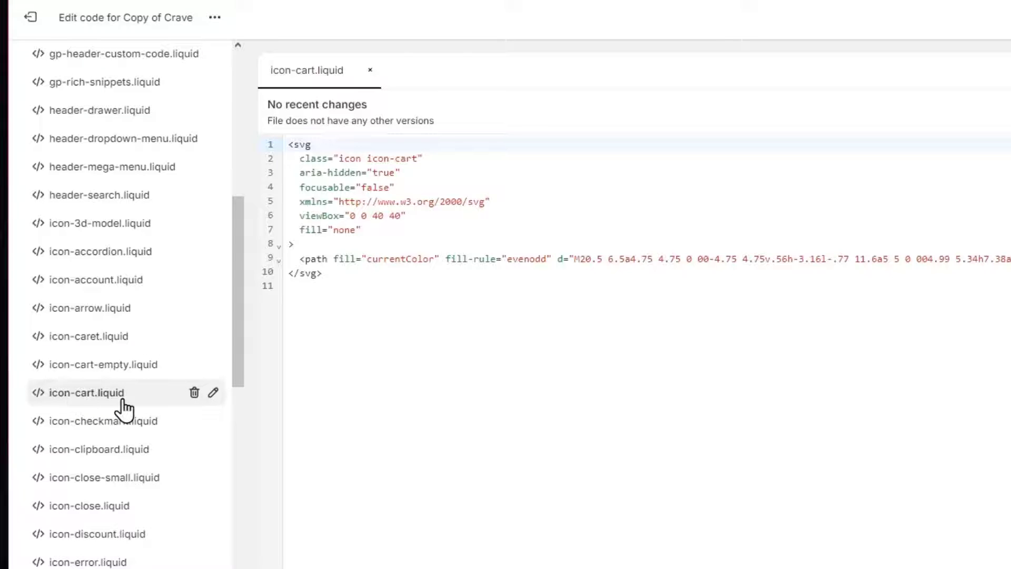
click(150, 369)
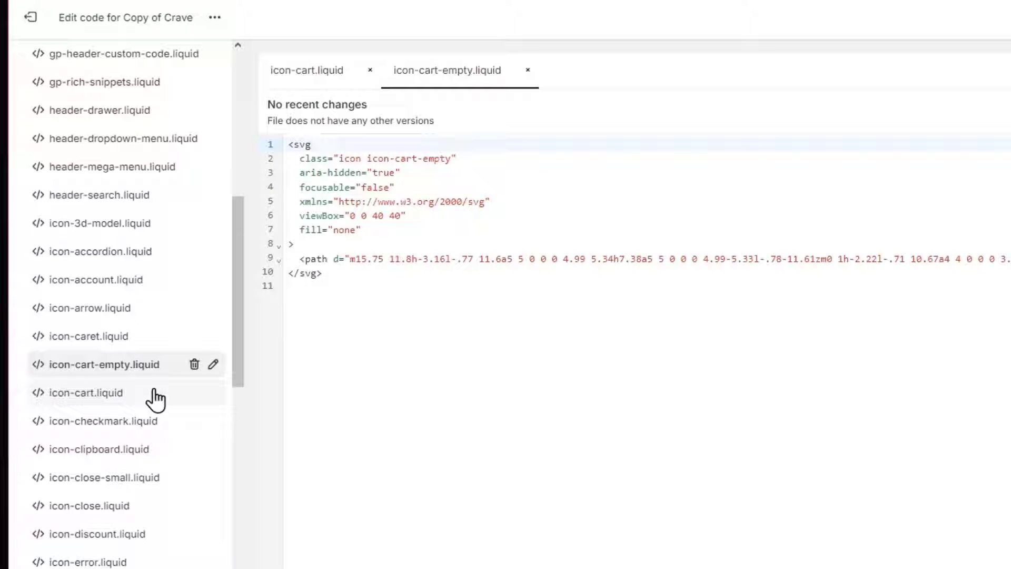
click(153, 393)
click(158, 372)
click(171, 398)
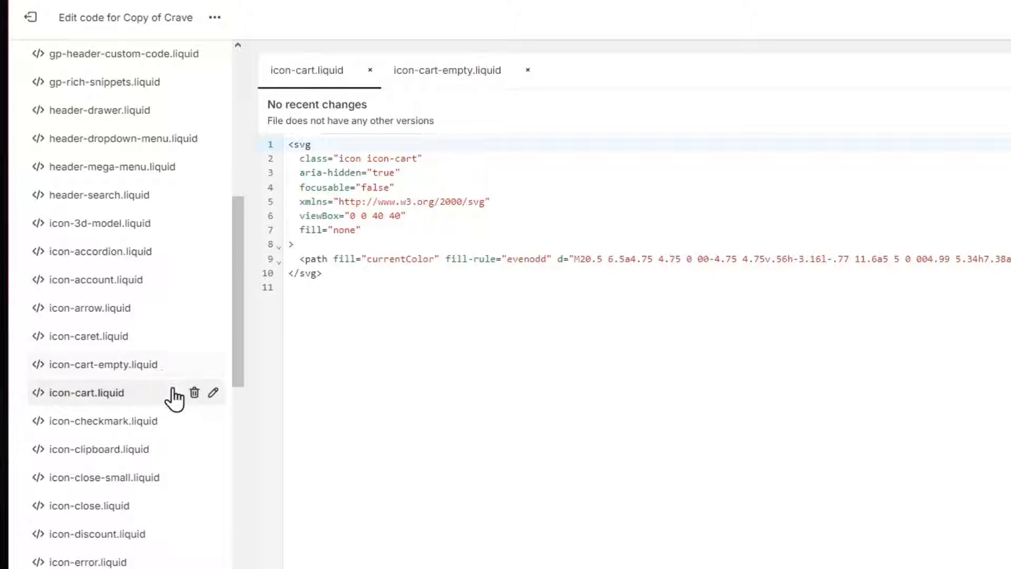
click(153, 367)
click(141, 390)
click(142, 373)
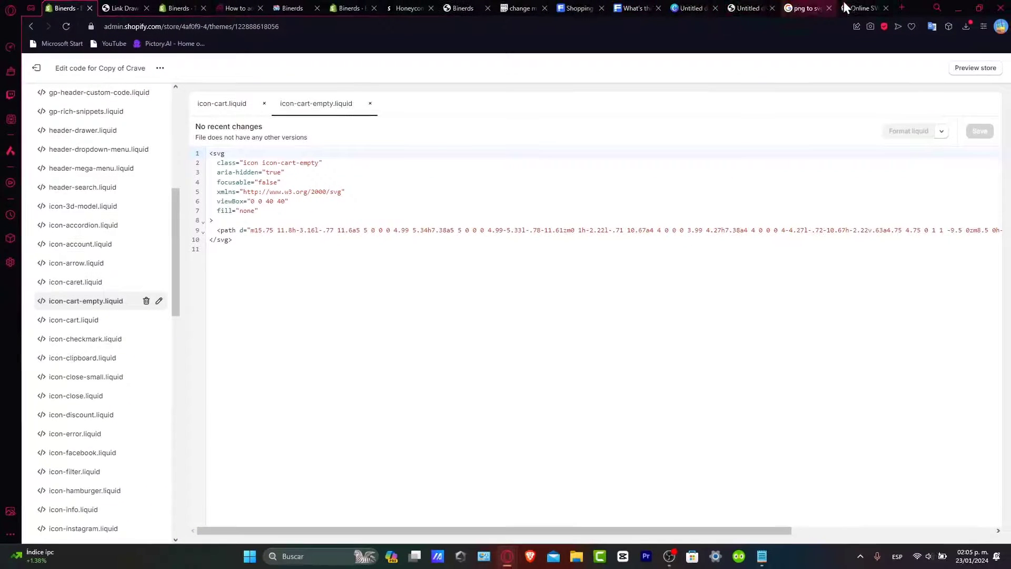
click(647, 7)
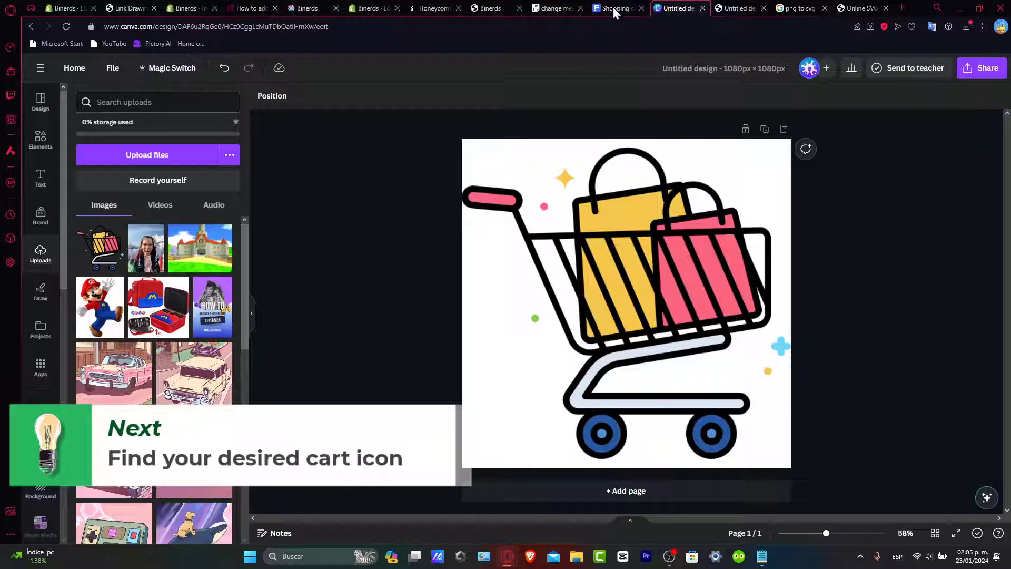
Browse Freepik's Shopping Cart icons and preview the red shopping basket icon.
click(617, 8)
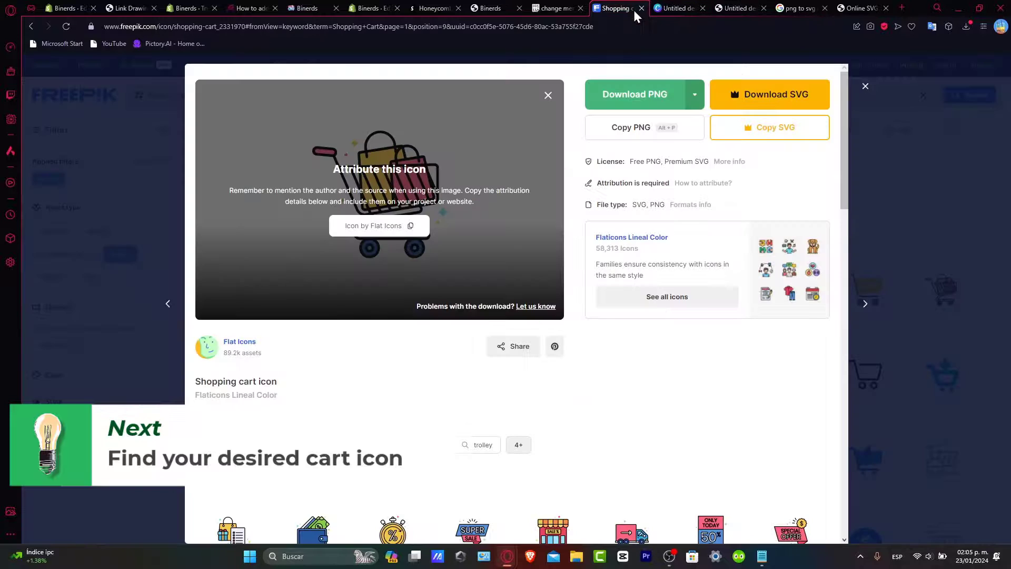
click(874, 256)
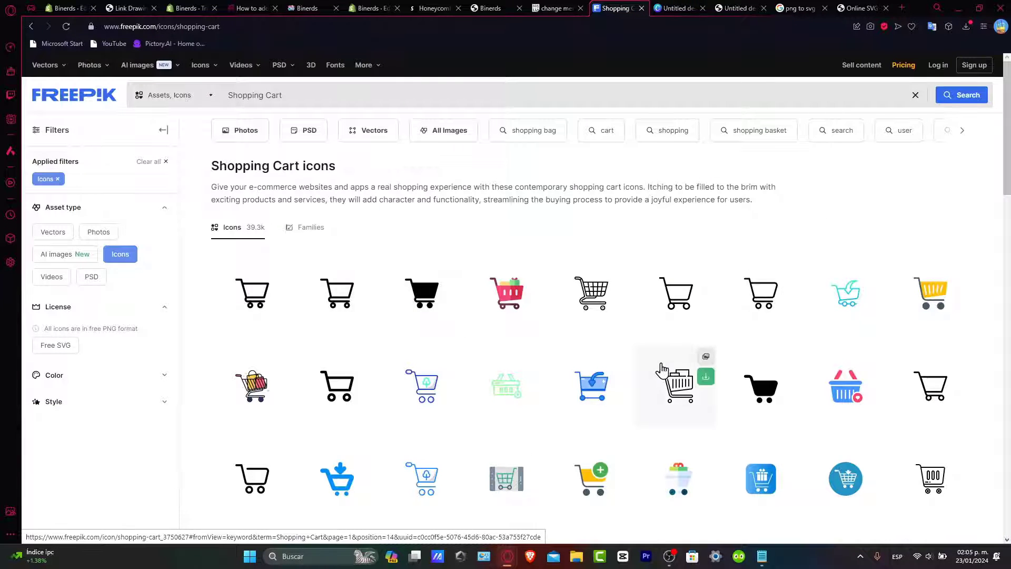
scroll(685, 369, down, 5)
scroll(663, 371, down, 3)
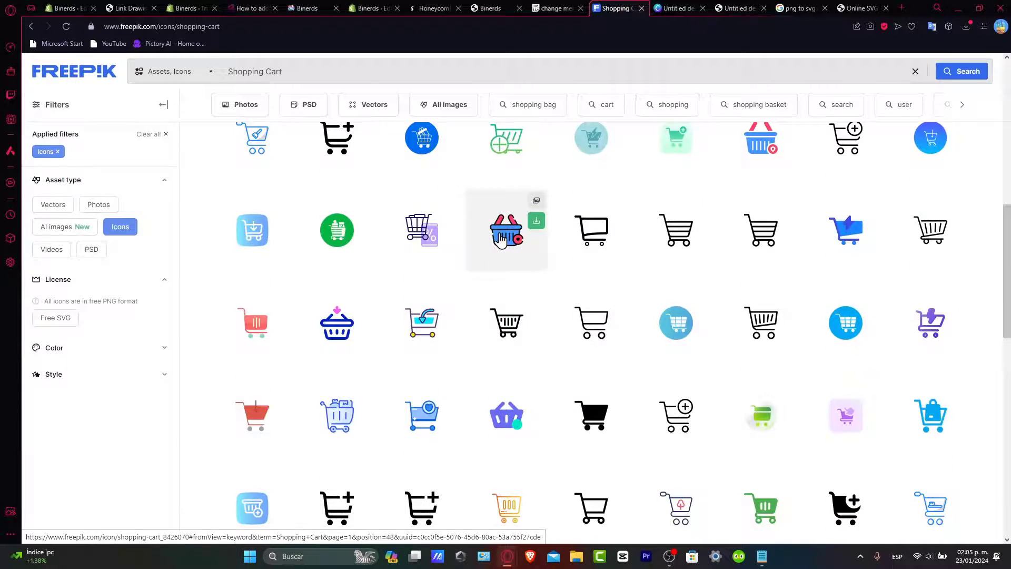
click(501, 238)
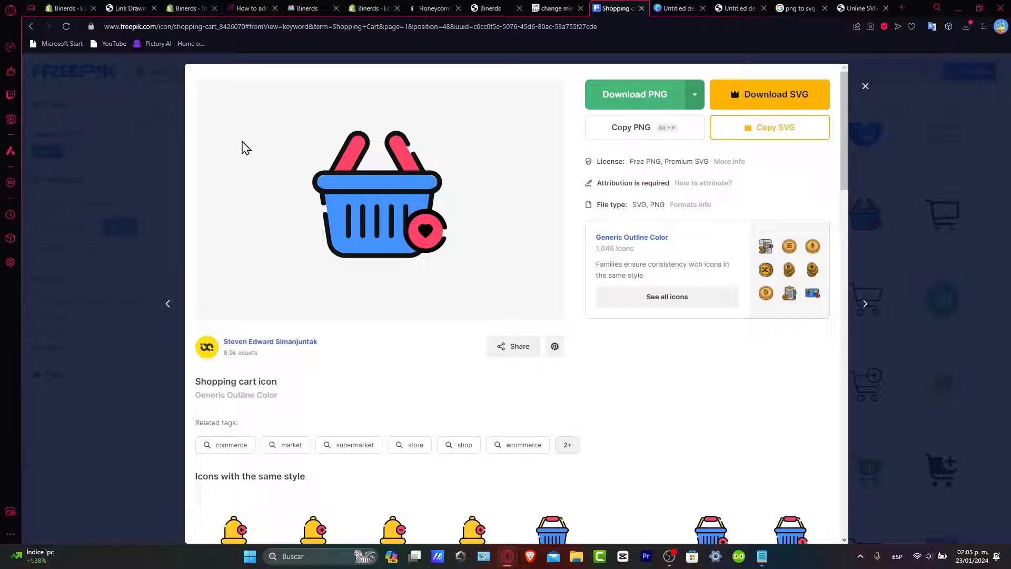
click(909, 387)
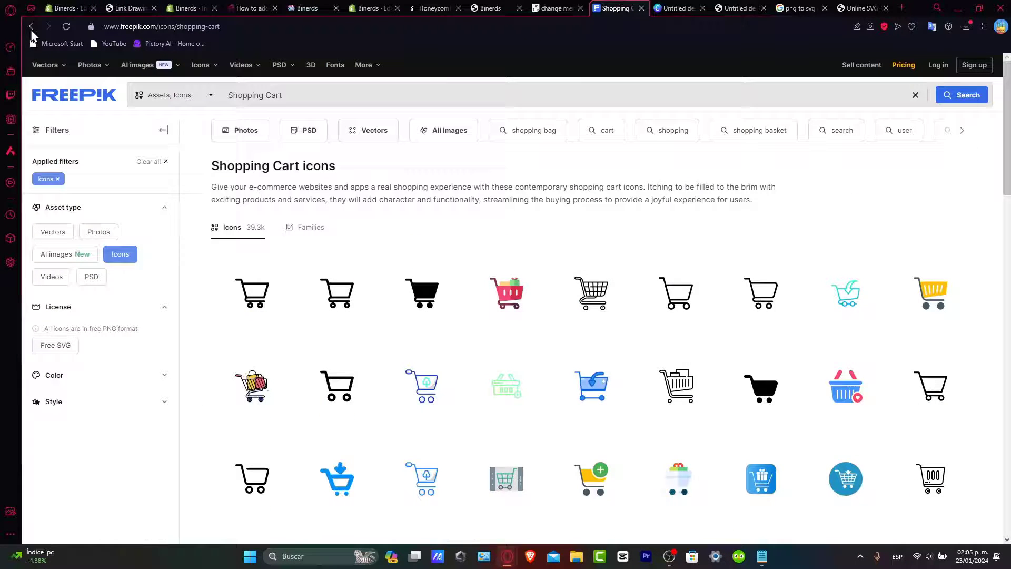
Go back through the browser history to the Google 'cart shop icons' results.
click(31, 28)
click(32, 27)
click(31, 29)
click(31, 29)
click(31, 29)
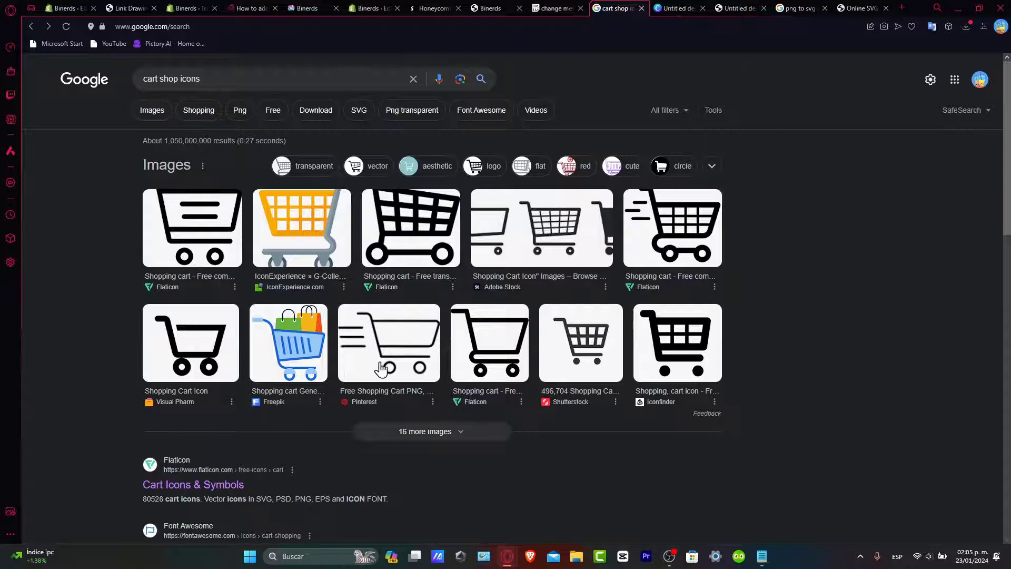
Copy the SVG code snippet of Font Awesome's Cart Shopping icon.
scroll(381, 369, down, 3)
click(198, 371)
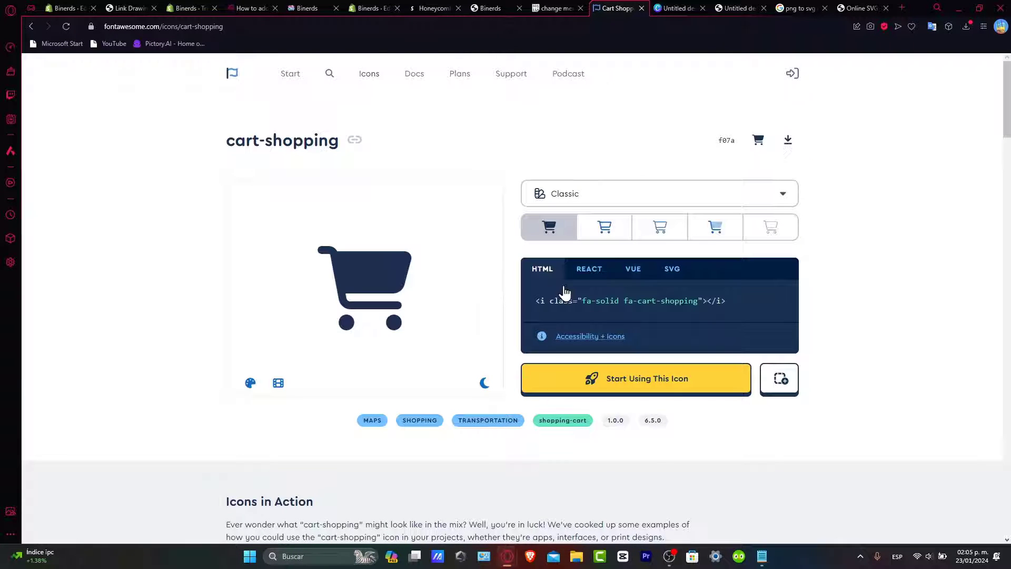
click(678, 273)
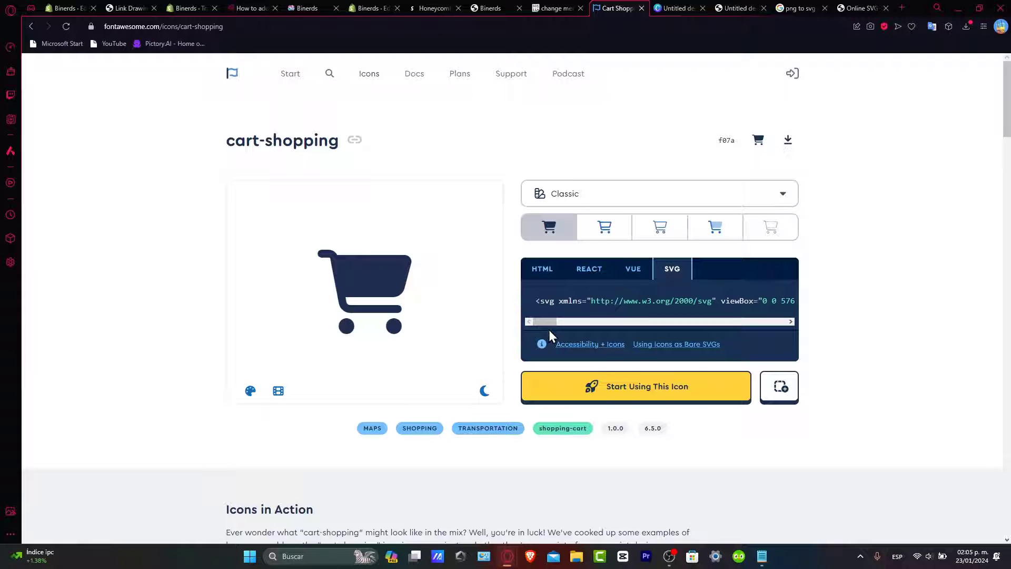
click(550, 311)
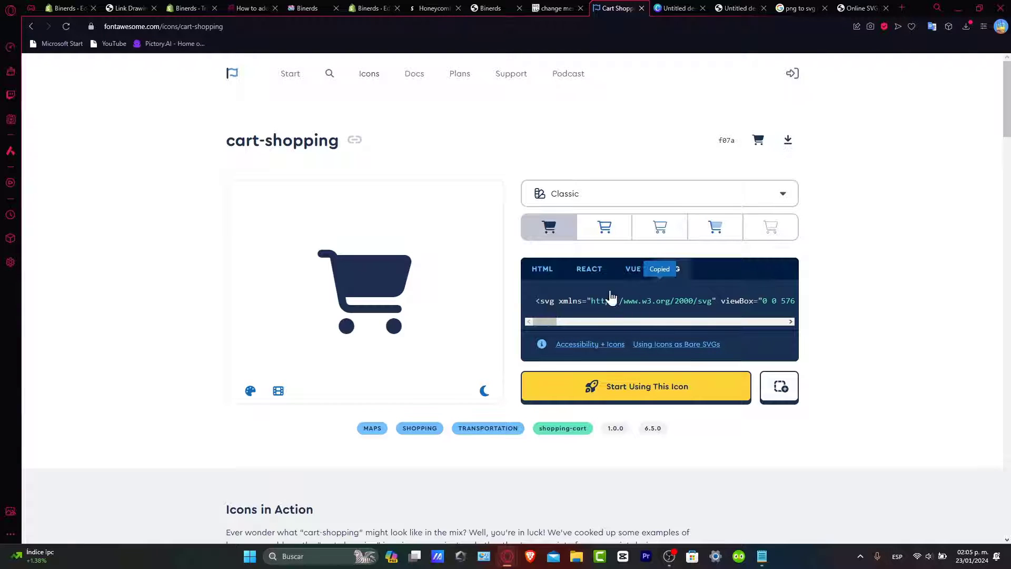
click(66, 8)
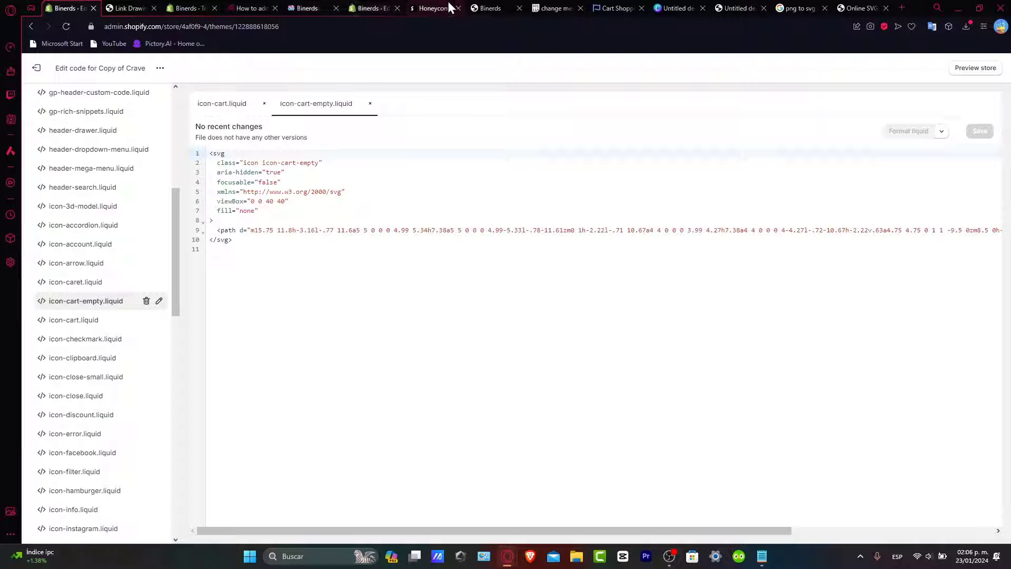
Confirm SVG is offered as the download file type for the Canva shopping-cart design.
click(697, 8)
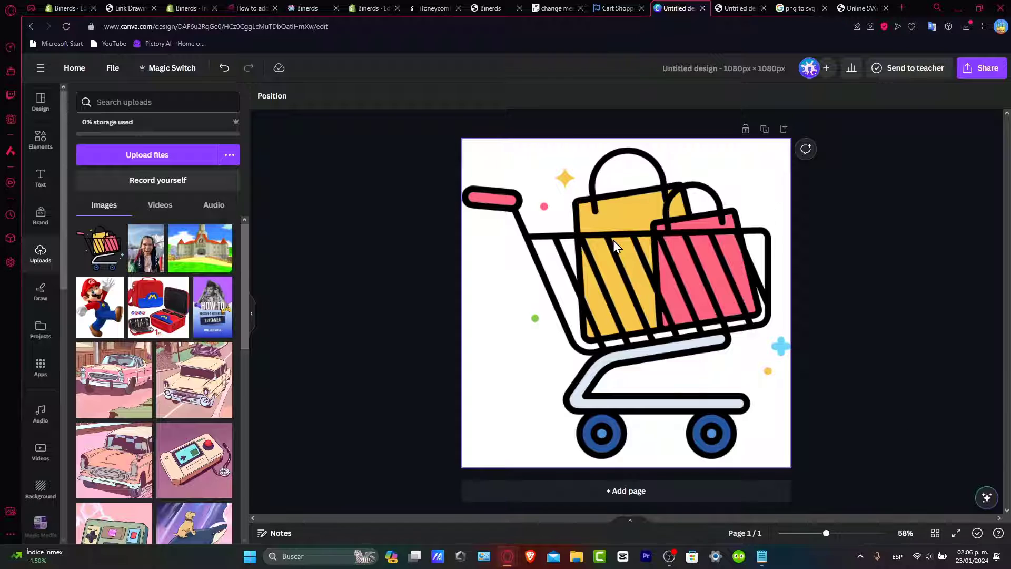
click(993, 71)
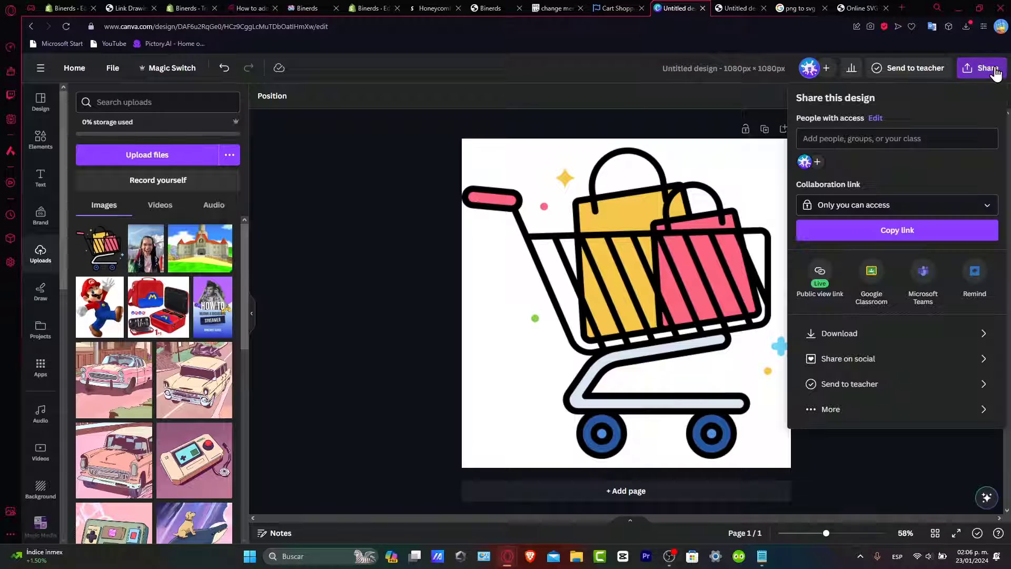
click(864, 335)
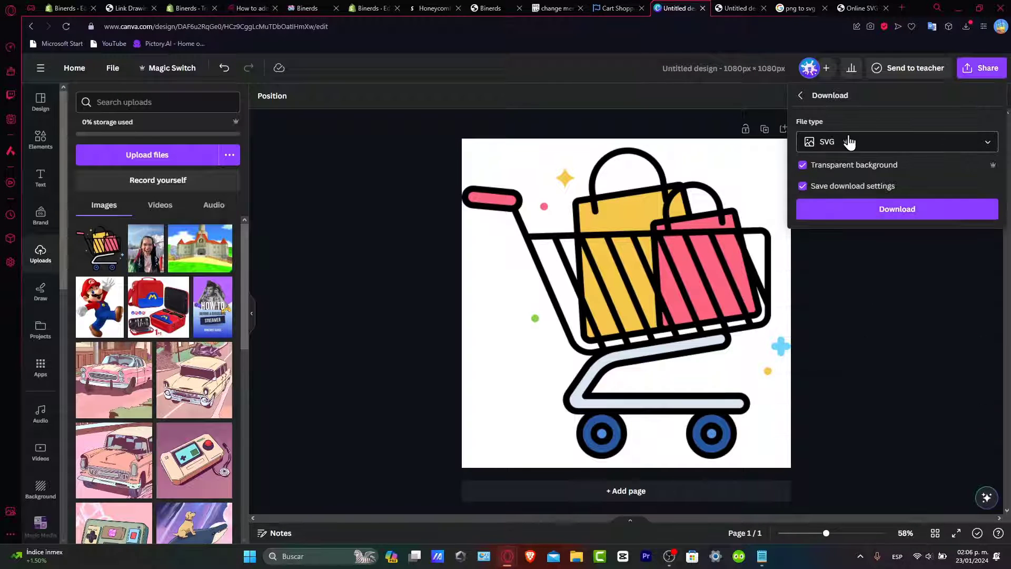
click(851, 142)
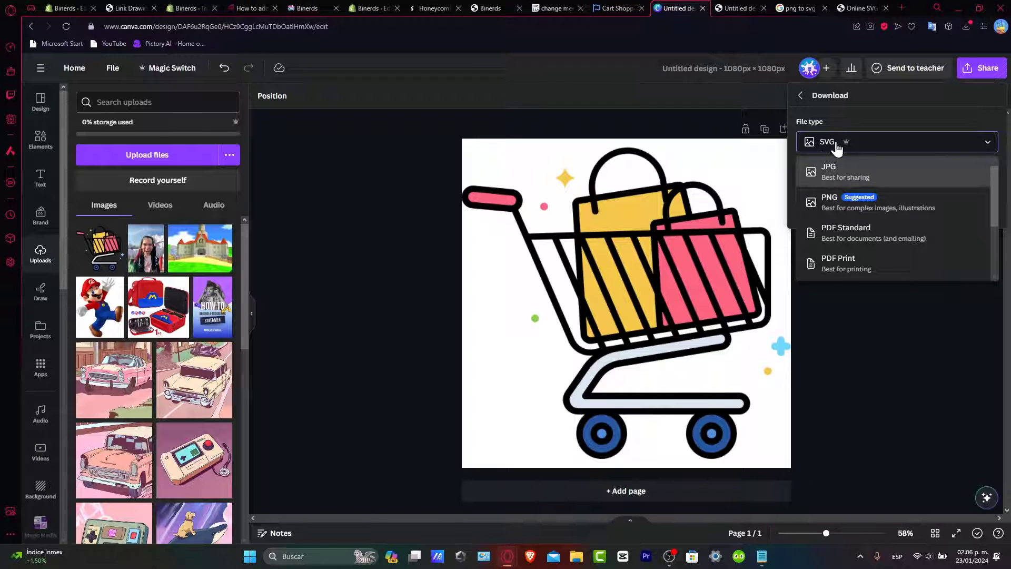
click(851, 435)
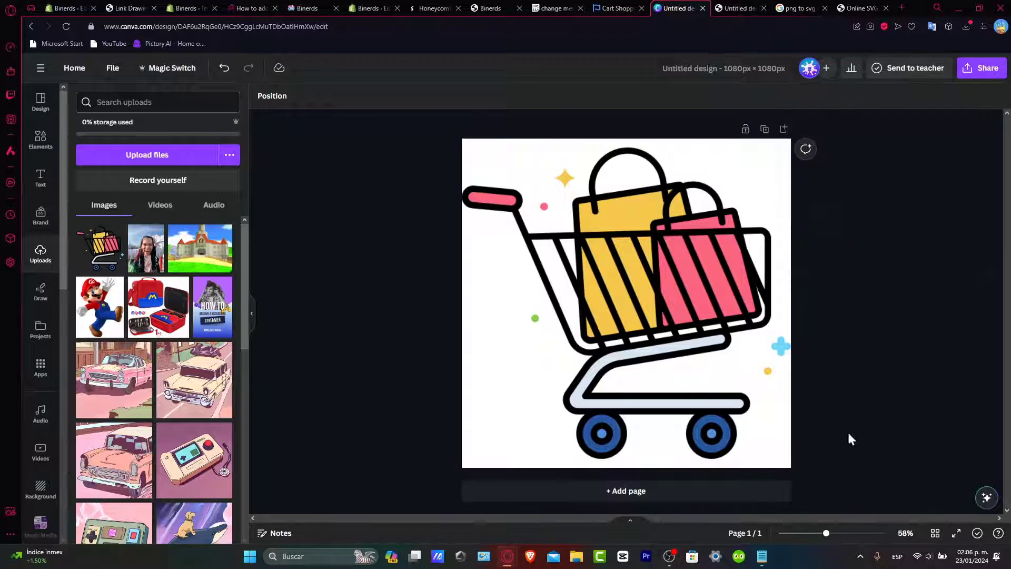
click(858, 7)
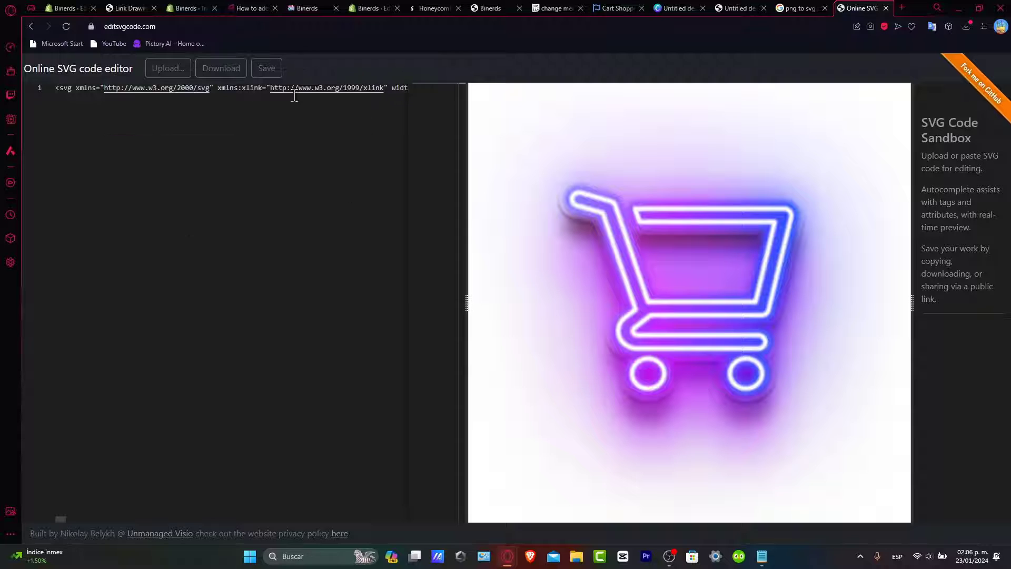
Replace the editor's code with the downloaded cart-with-bags SVG file and select its code.
key(ctrl+a)
key(Delete)
click(179, 68)
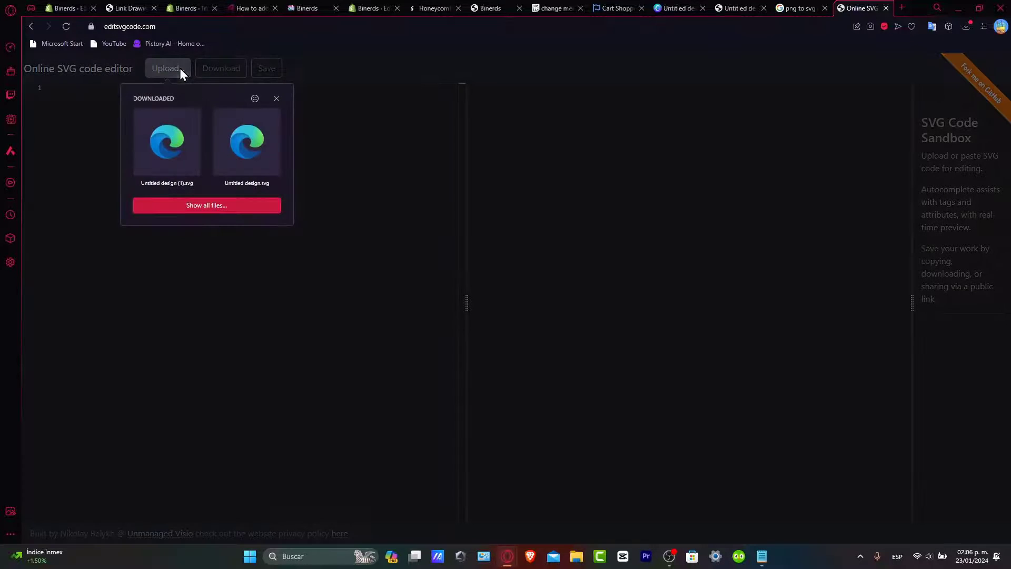
click(181, 173)
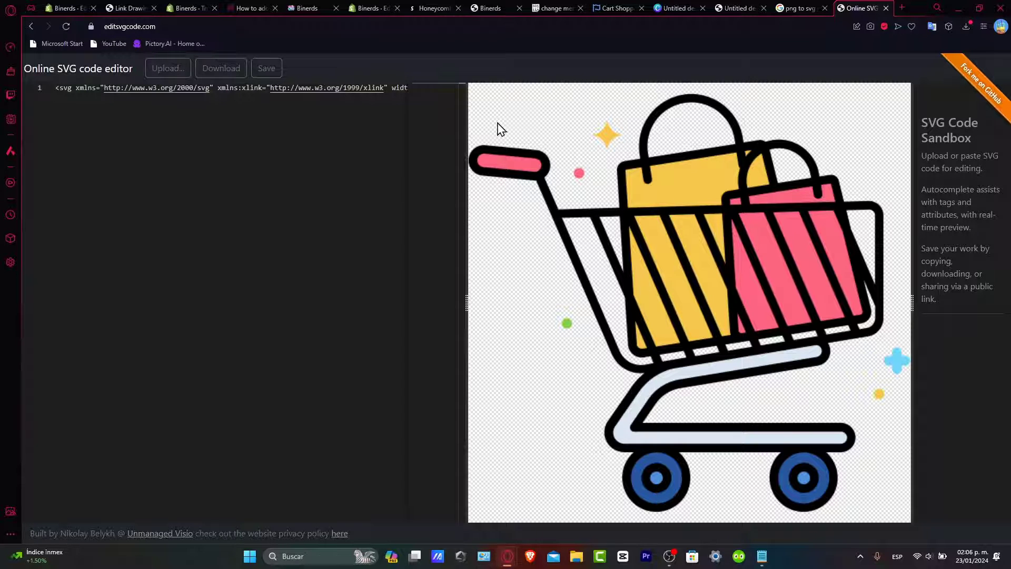
triple_click(223, 89)
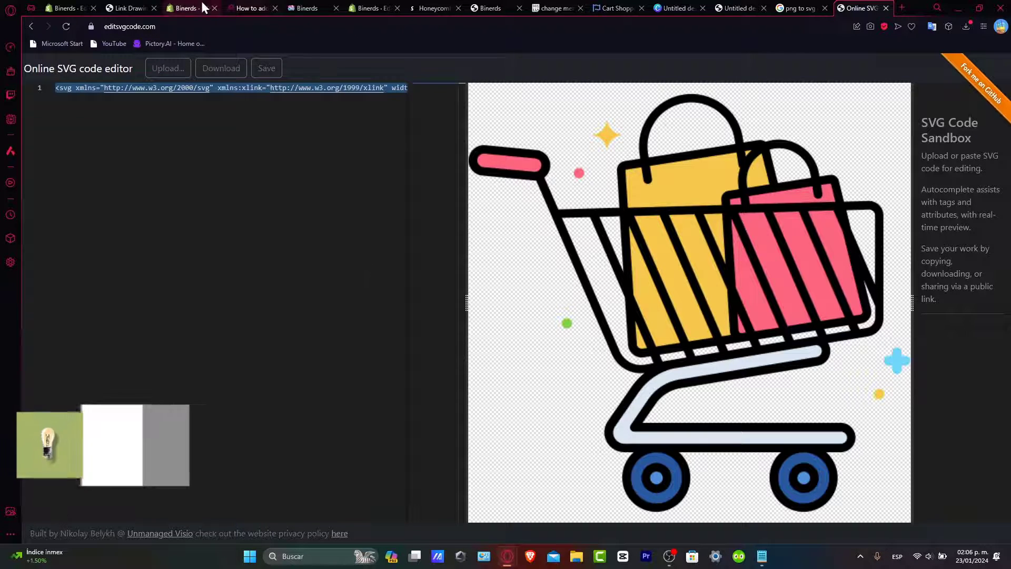
click(65, 8)
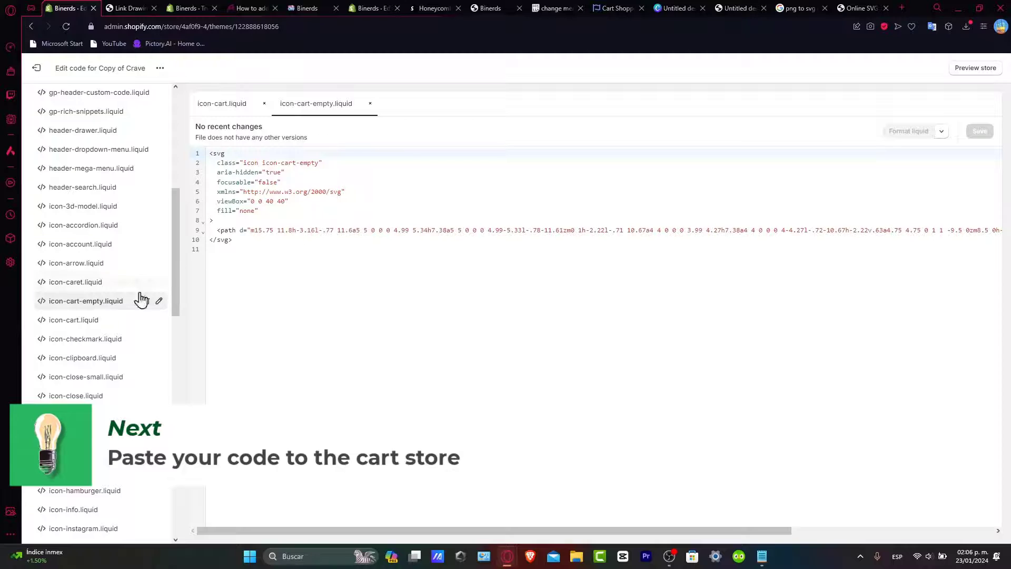
Replace the code in icon-cart-empty.liquid with the custom cart SVG and save it.
drag(231, 248, 213, 156)
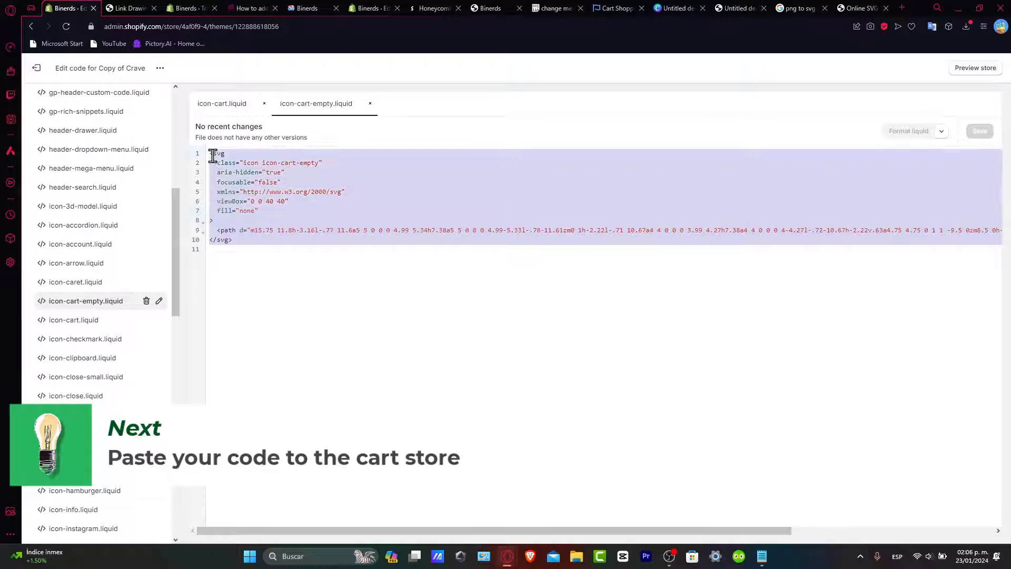
key(BackSpace)
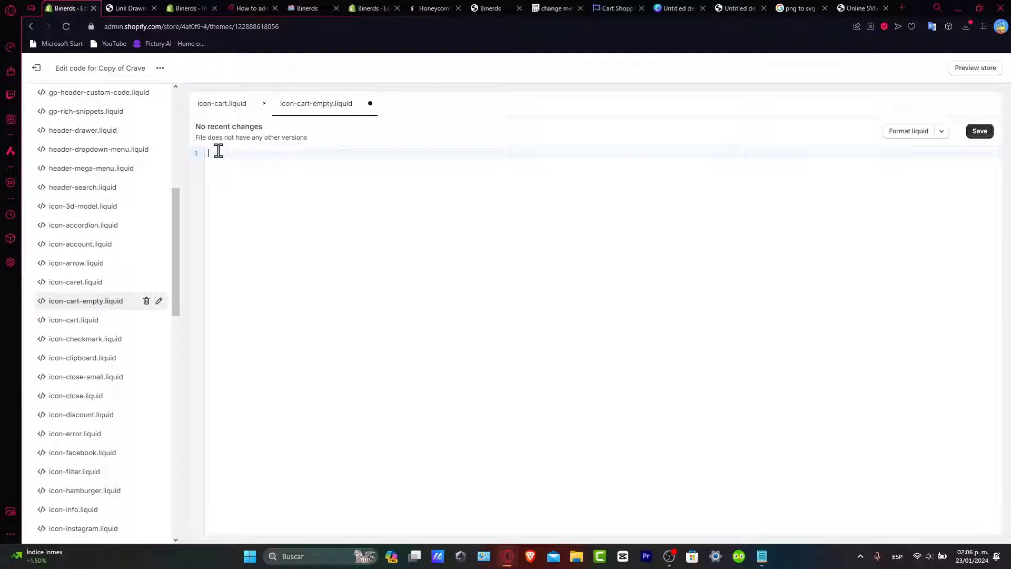
key(ctrl+v)
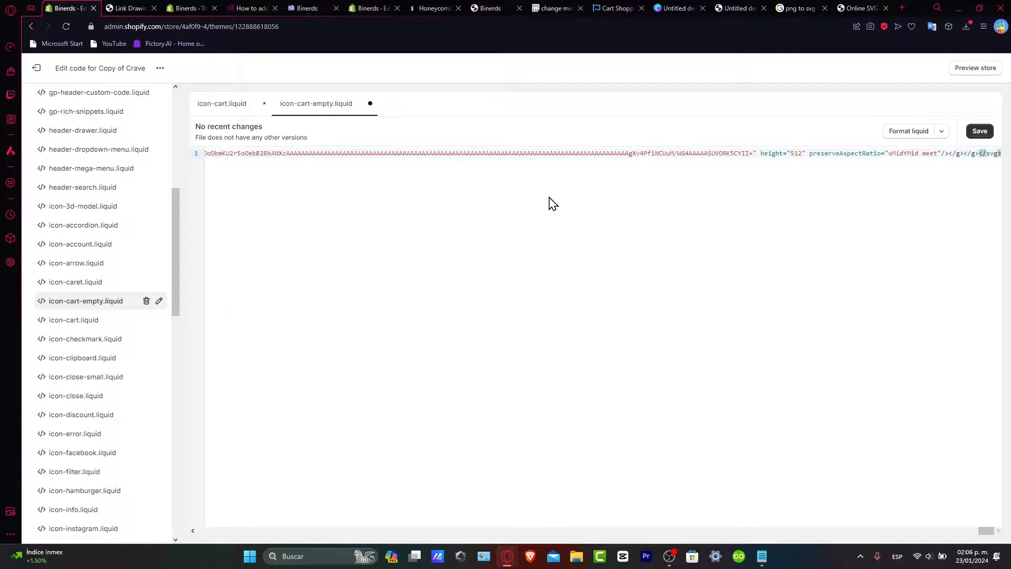
click(980, 132)
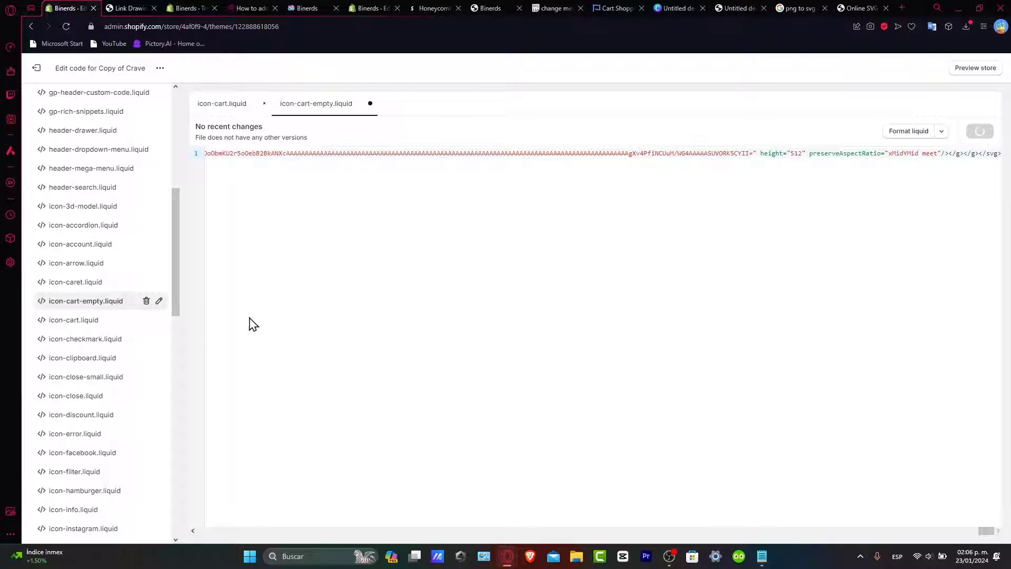
Replace icon-cart.liquid's code with the same cart SVG and save the file.
click(84, 323)
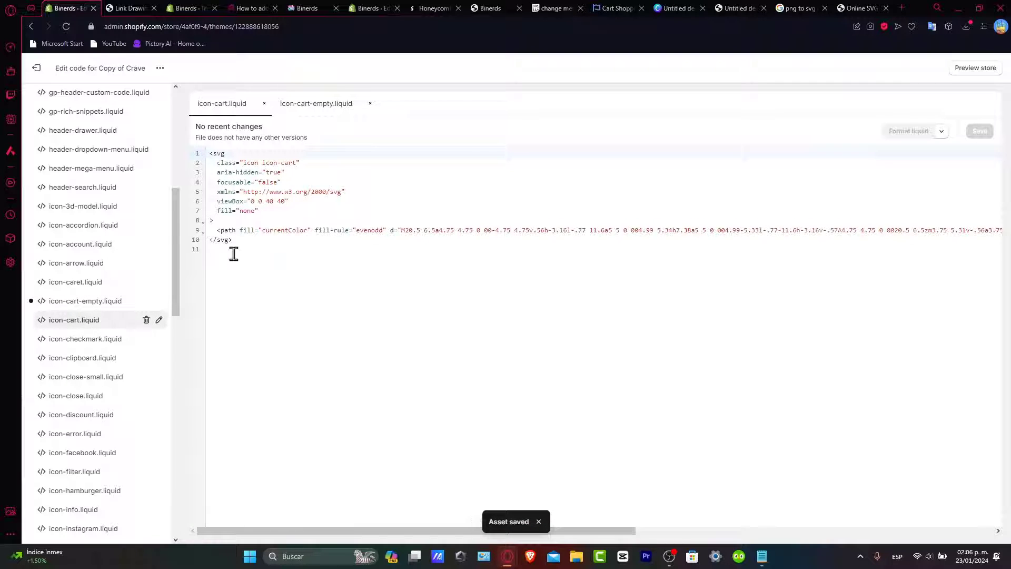
drag(233, 254, 209, 155)
key(BackSpace)
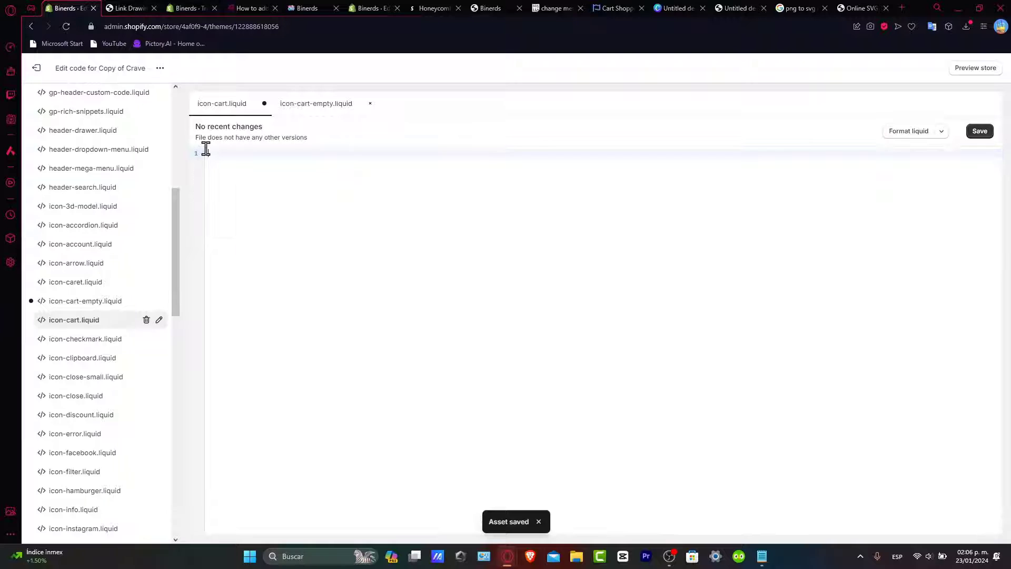
key(ctrl+v)
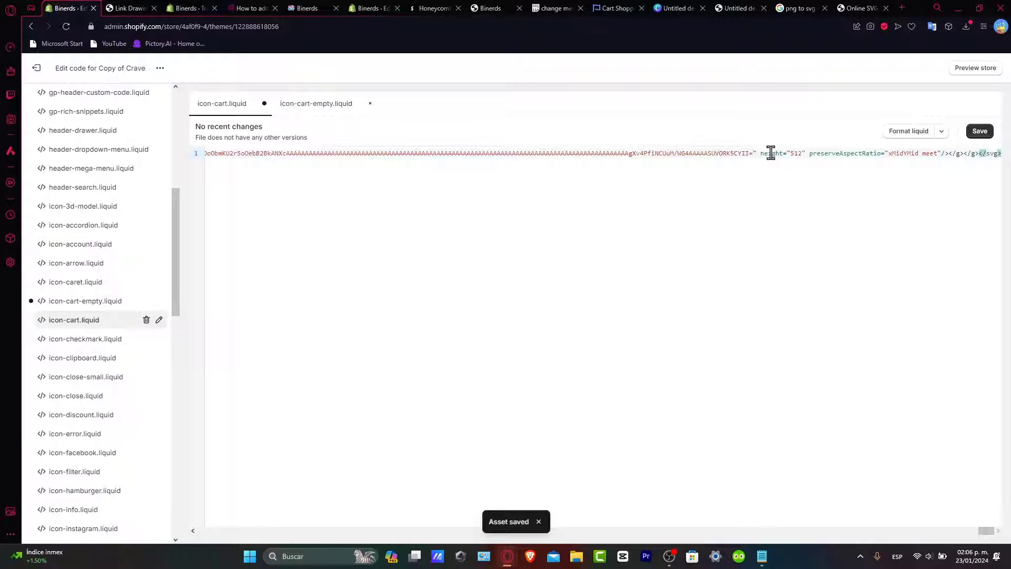
click(981, 131)
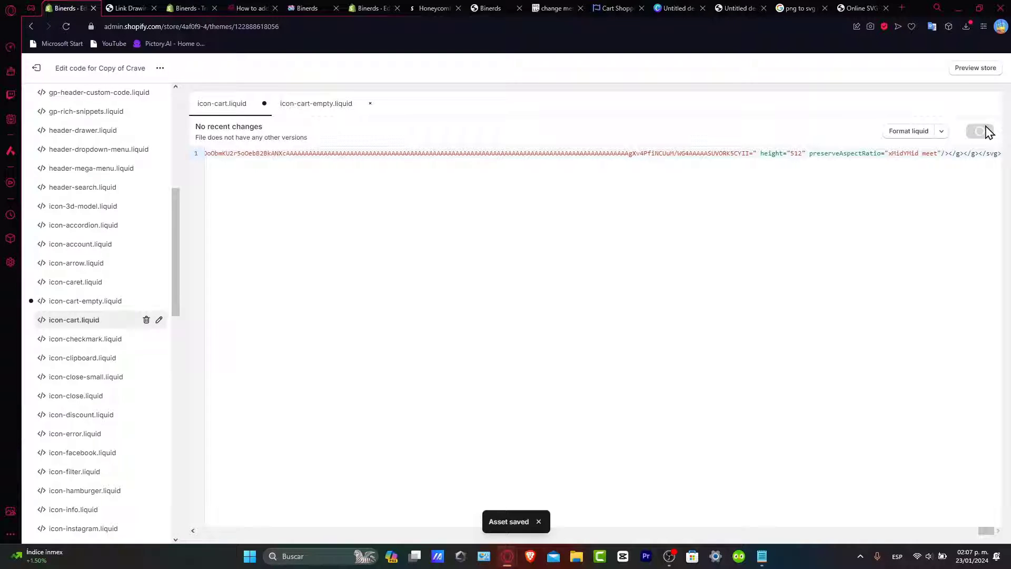
Preview the Copy of Crave store, dismiss the discount popup, and open the cart via the new icon.
click(977, 69)
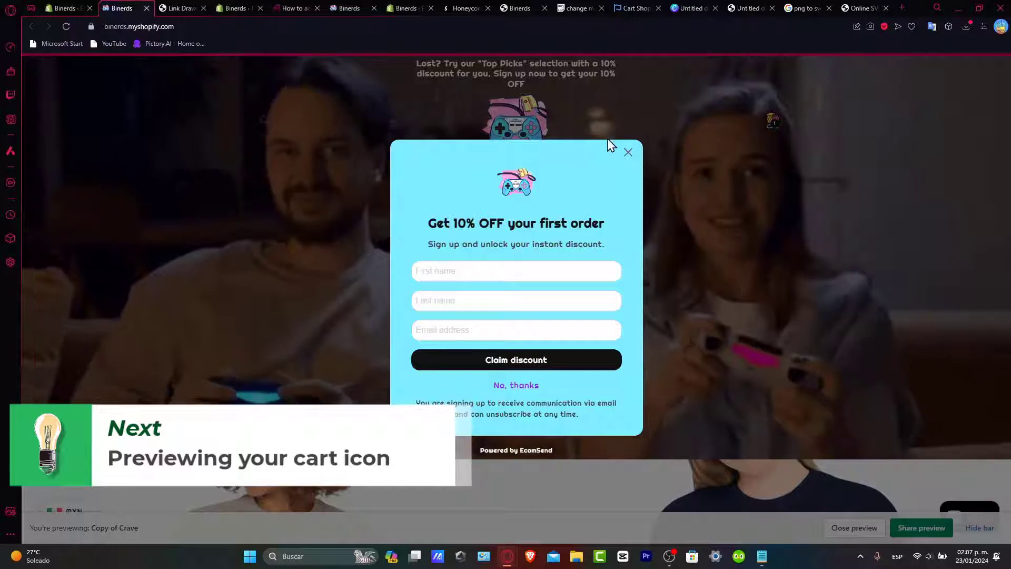
click(628, 154)
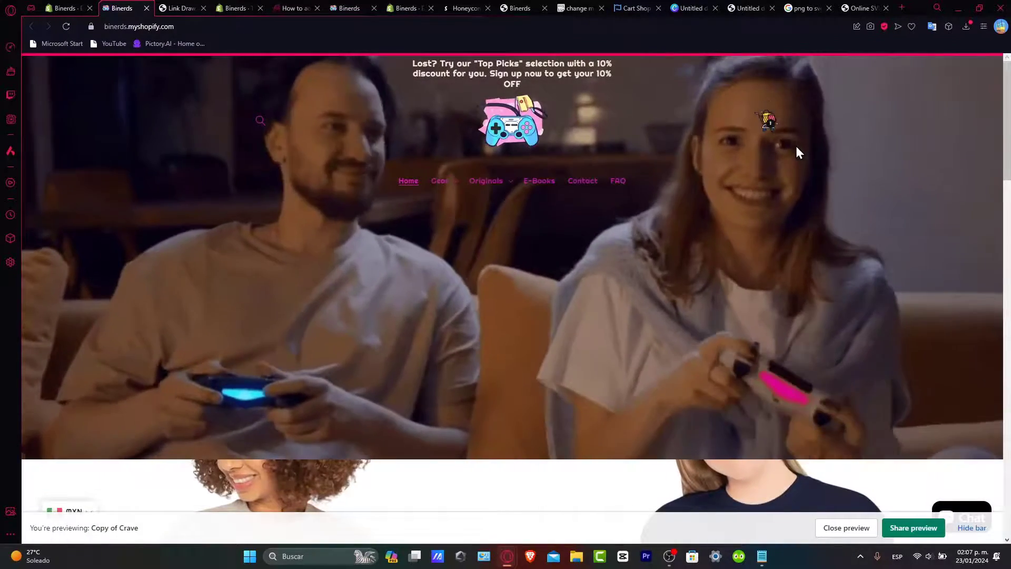
scroll(795, 147, up, 7)
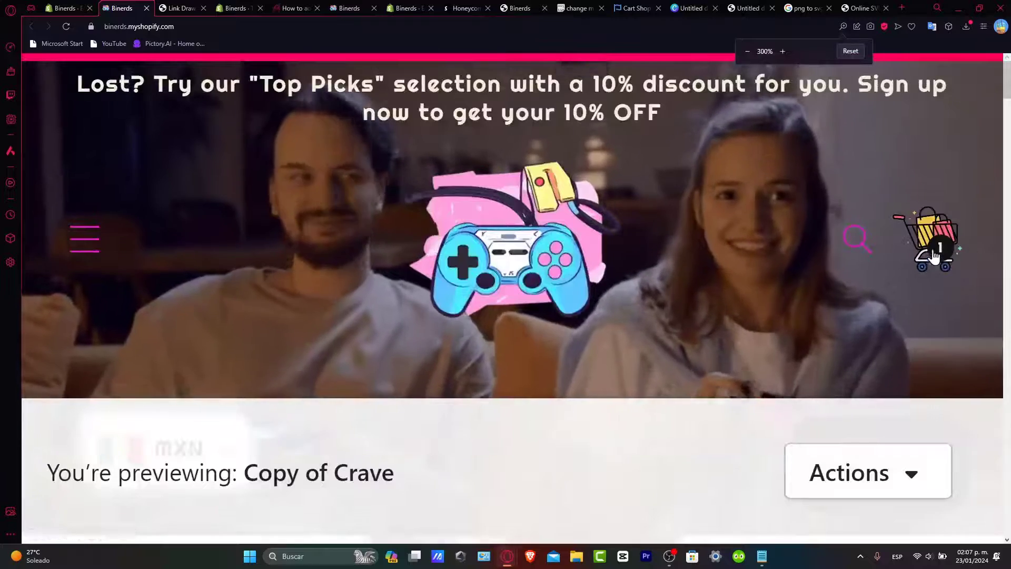
scroll(900, 319, down, 4)
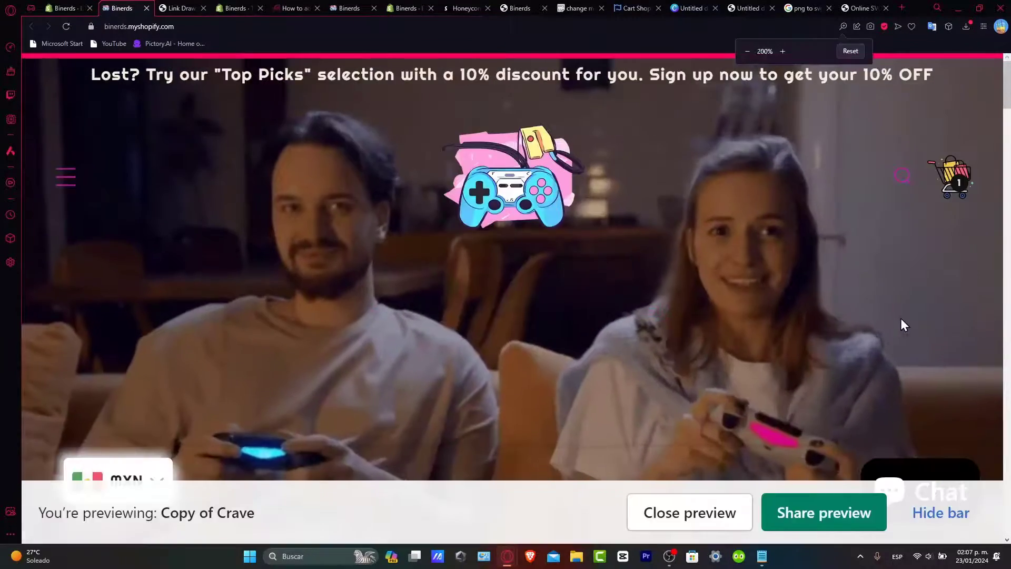
scroll(896, 310, up, 1)
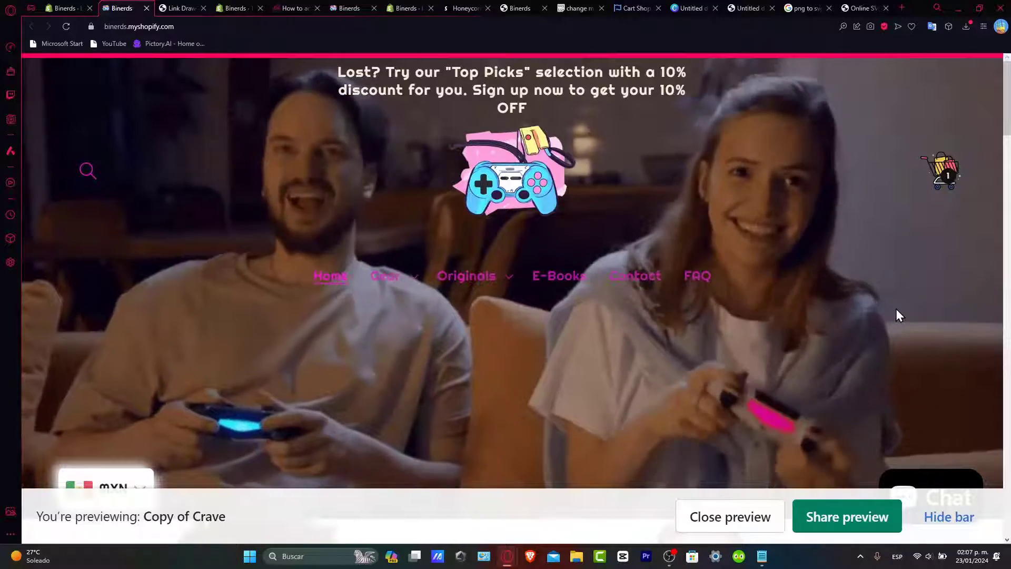
scroll(828, 309, down, 2)
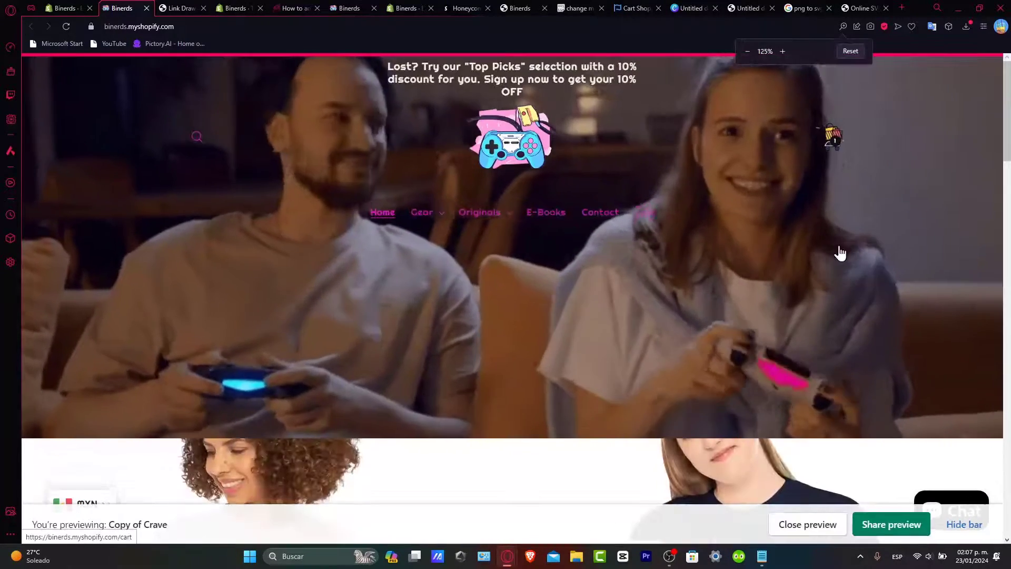
scroll(831, 136, down, 2)
click(769, 129)
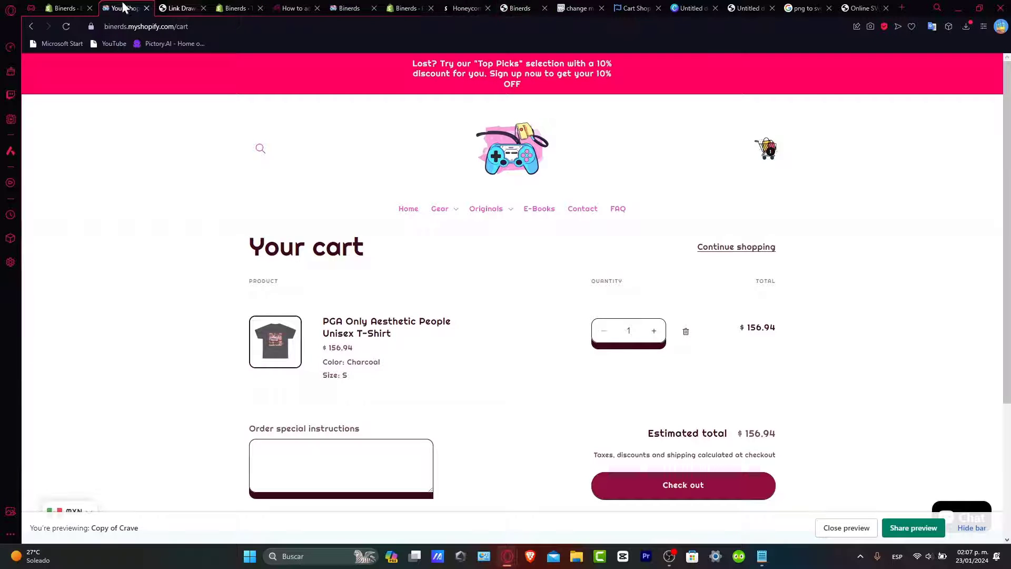
Publish Copy of Crave from the theme library and confirm it as the current theme.
click(64, 8)
click(36, 67)
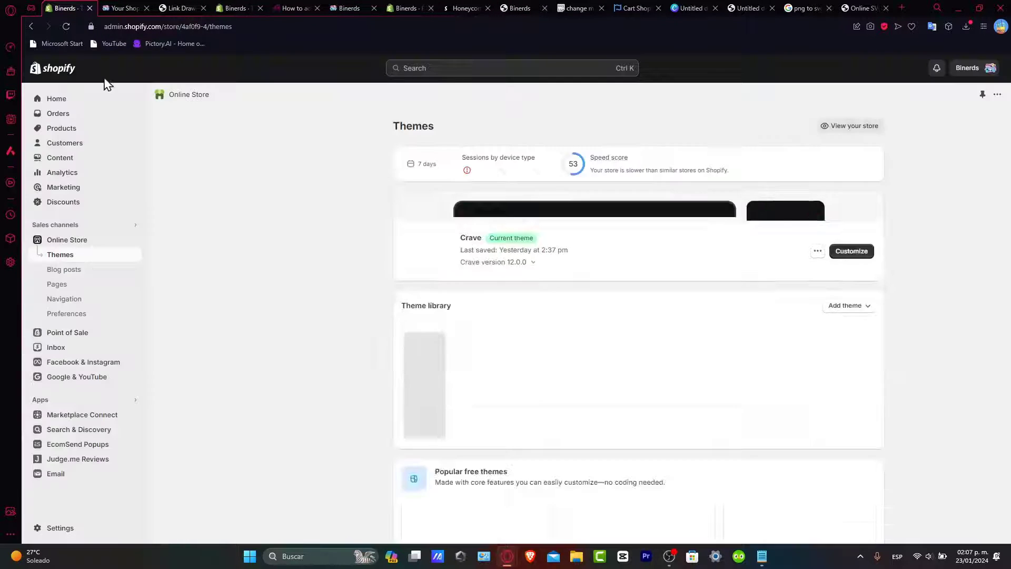
scroll(864, 402, down, 3)
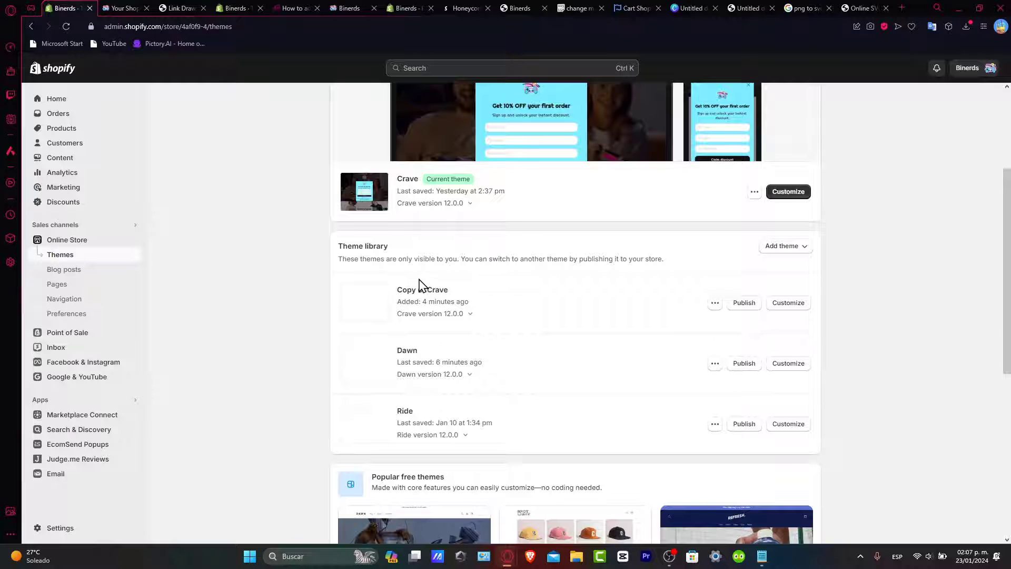
click(744, 303)
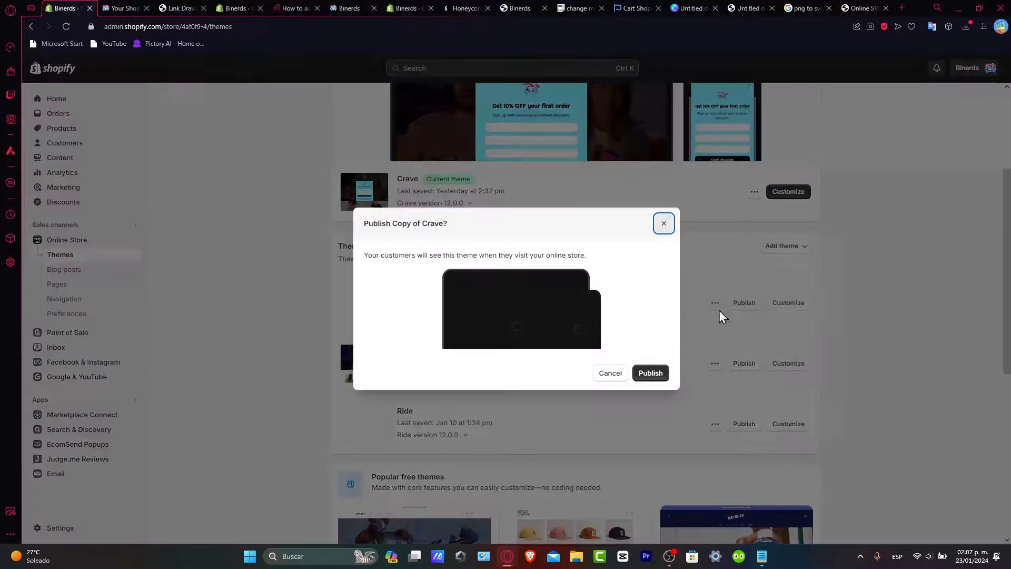
click(647, 370)
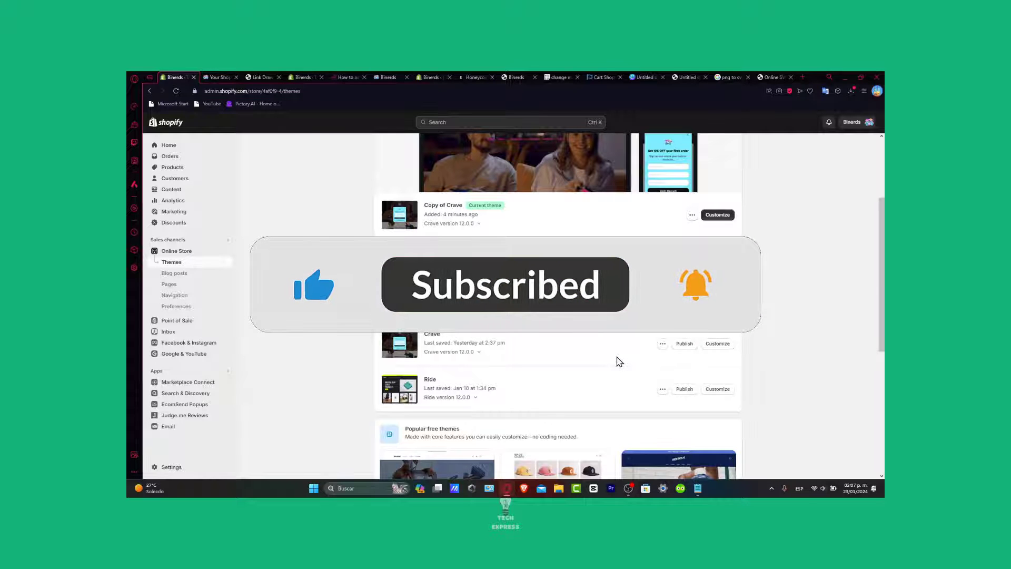
Reload the binerds.myshopify.com storefront tab to show the newly published theme.
click(387, 77)
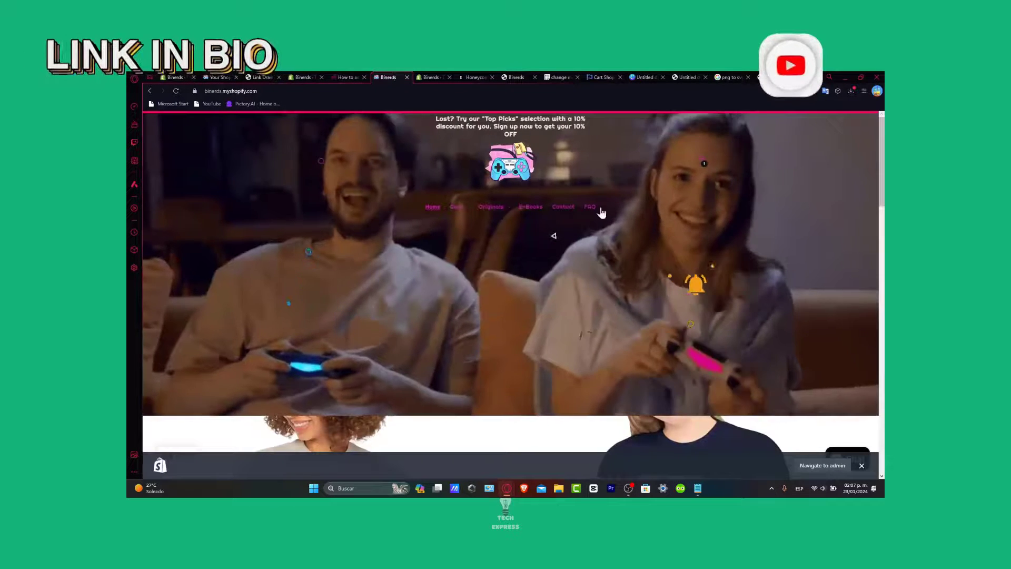
click(177, 91)
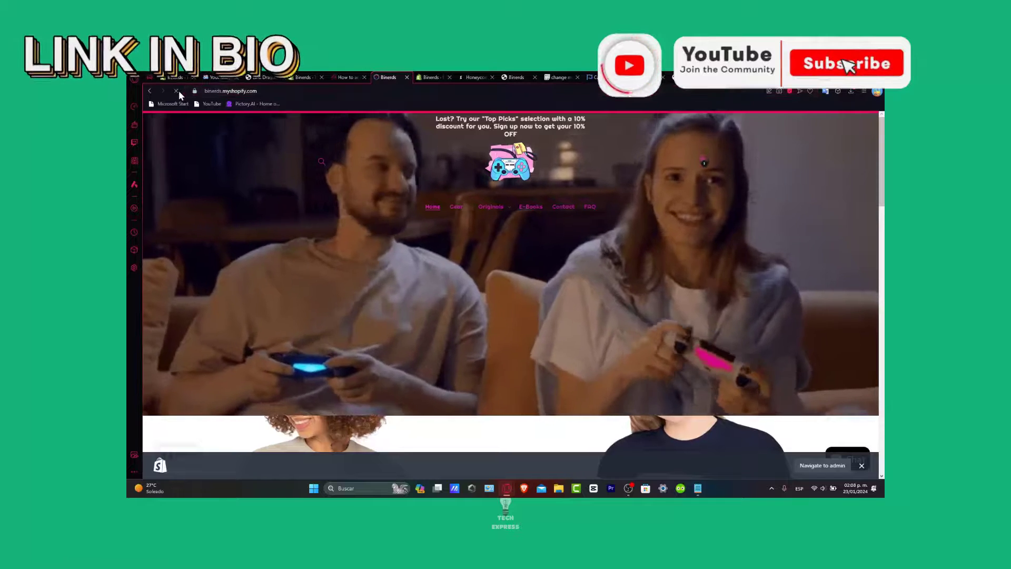